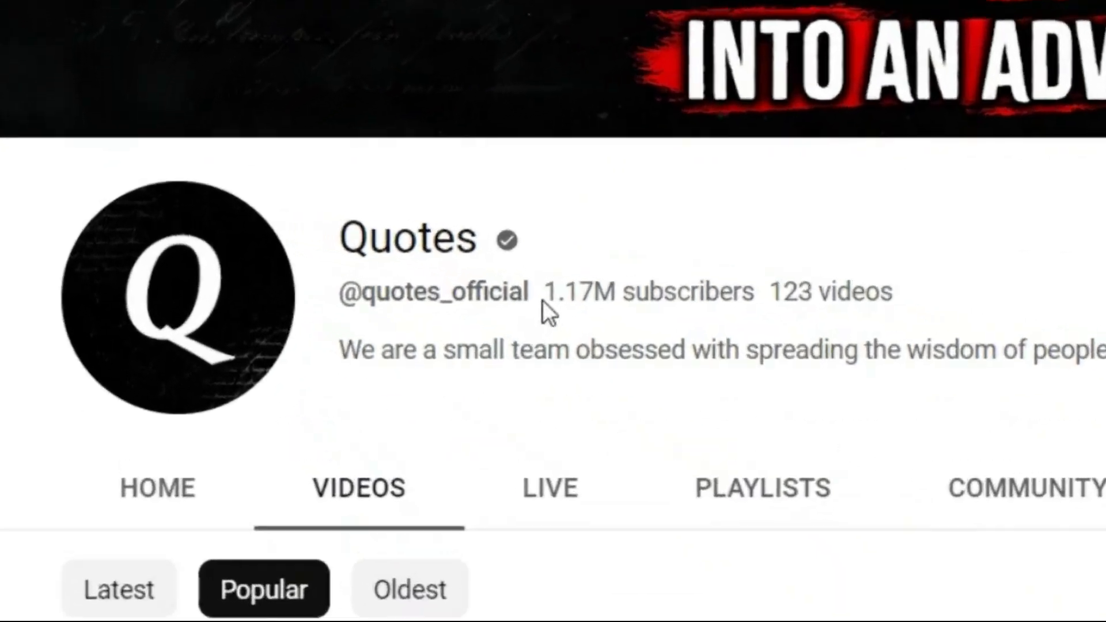
# Highlight the channel's subscriber count, monthly earnings and the monetization flag in the page source
pyautogui.moveTo(543, 300); pyautogui.dragTo(595, 311)
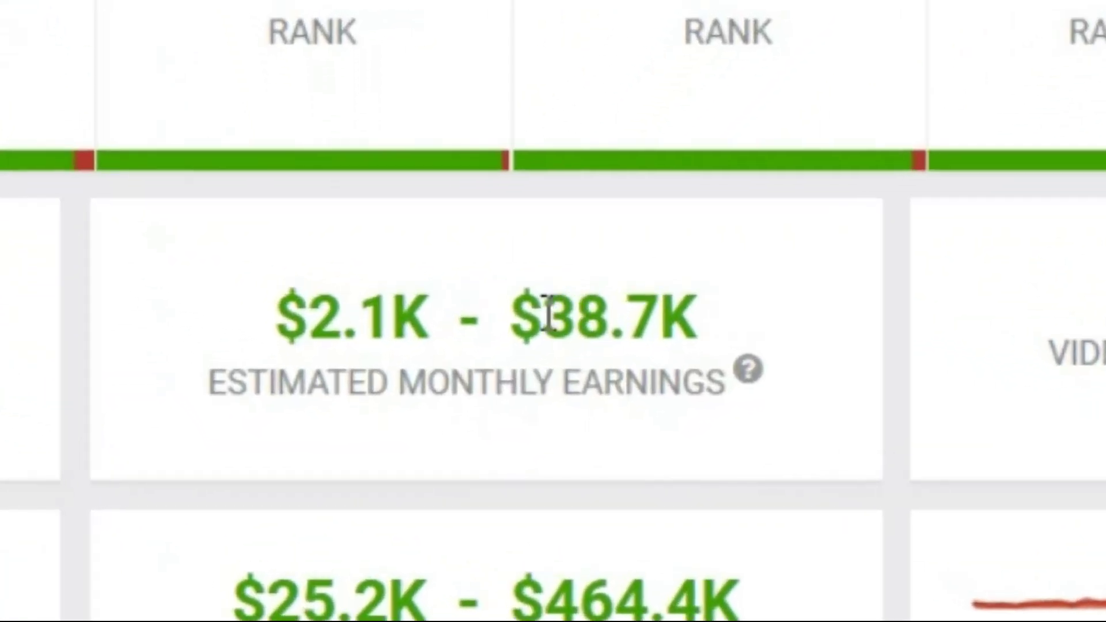
pyautogui.moveTo(413, 436); pyautogui.dragTo(460, 436)
pyautogui.click(899, 435)
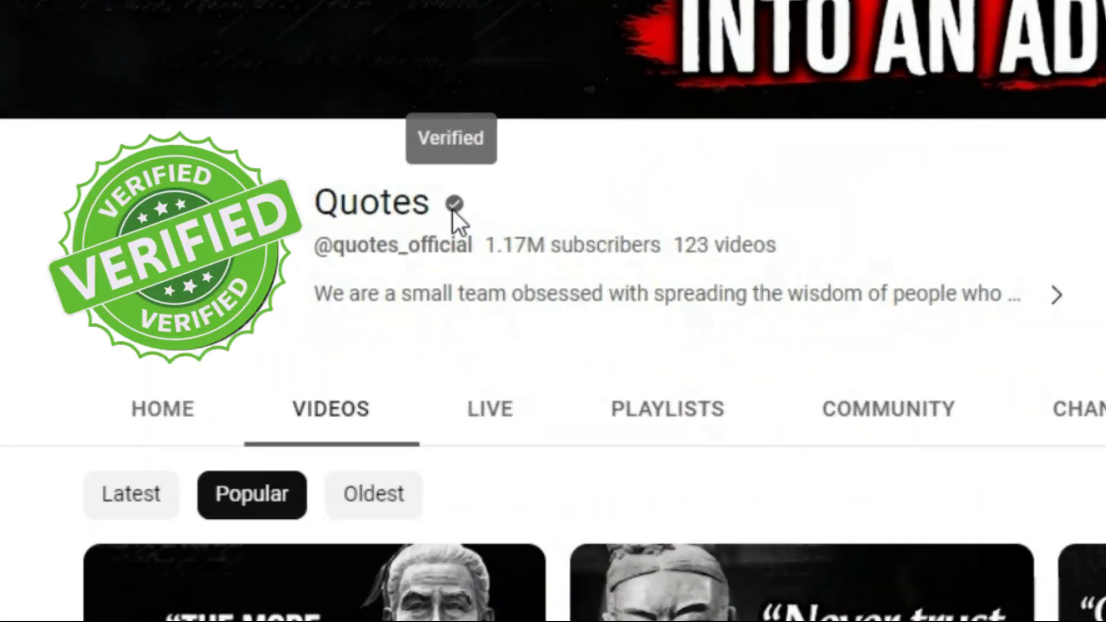
pyautogui.rightClick(525, 180)
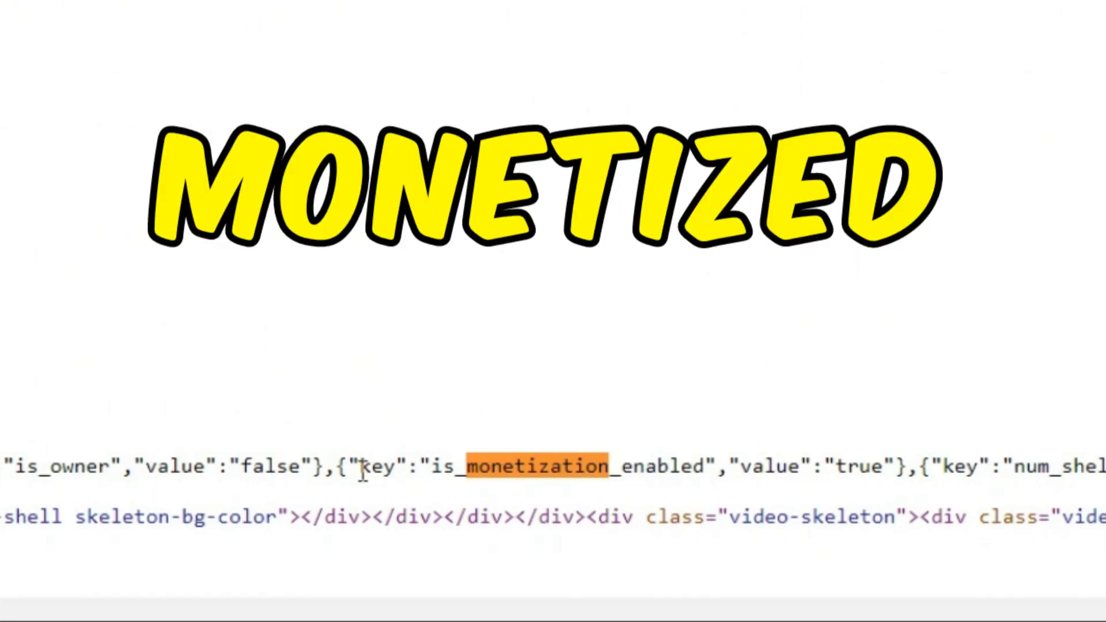
pyautogui.moveTo(496, 543); pyautogui.dragTo(749, 543)
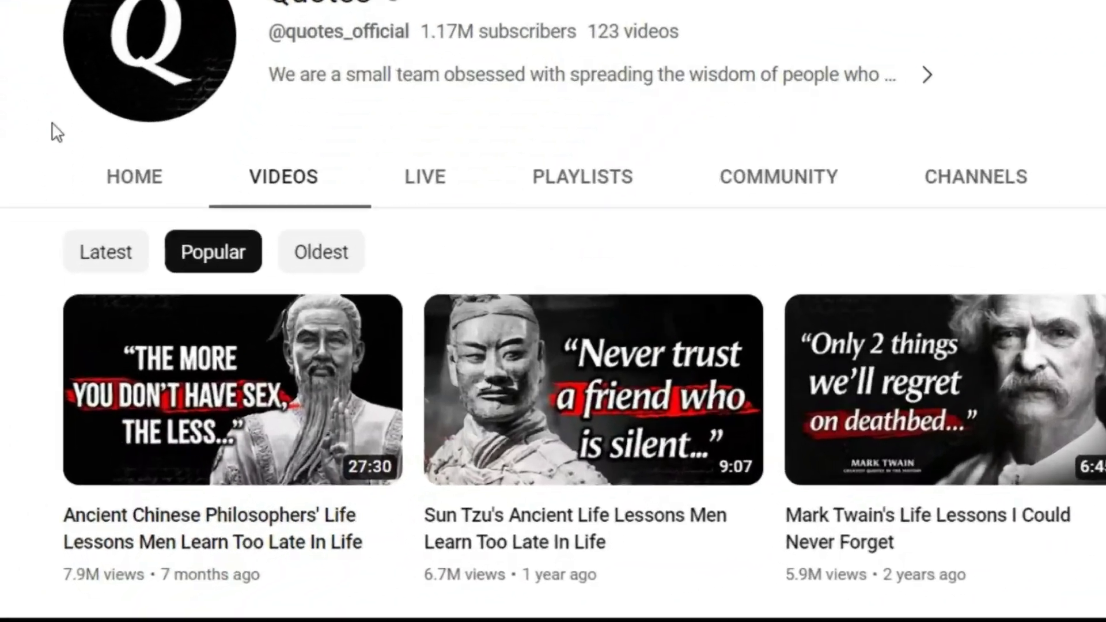
pyautogui.moveTo(134, 453)
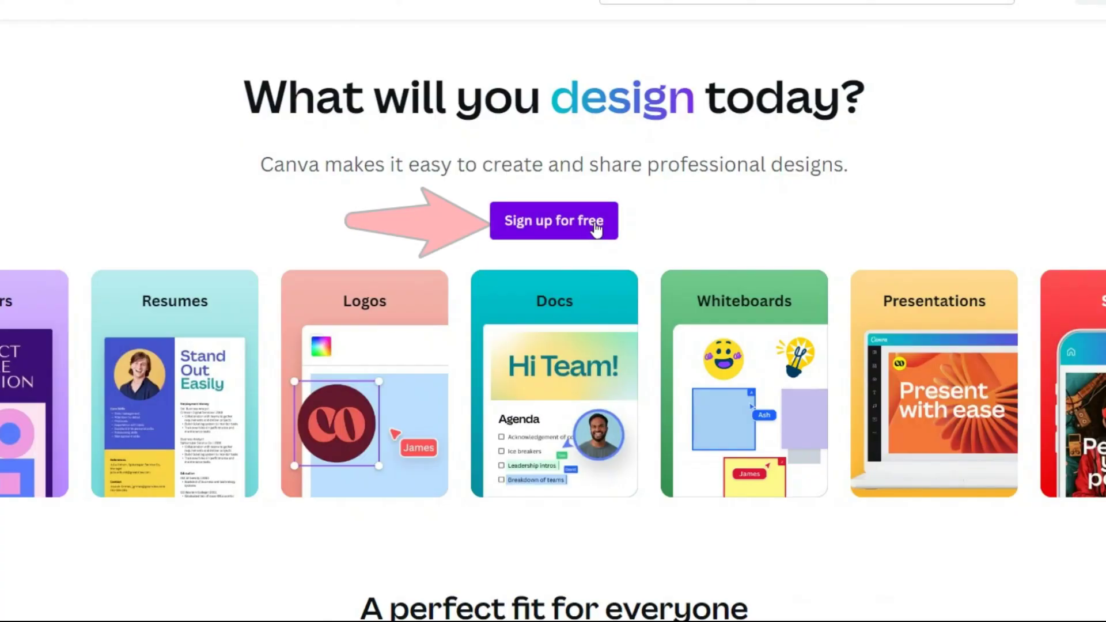
# Sign up with Google and create a new 1920 × 1080 YouTube Video design
pyautogui.click(552, 237)
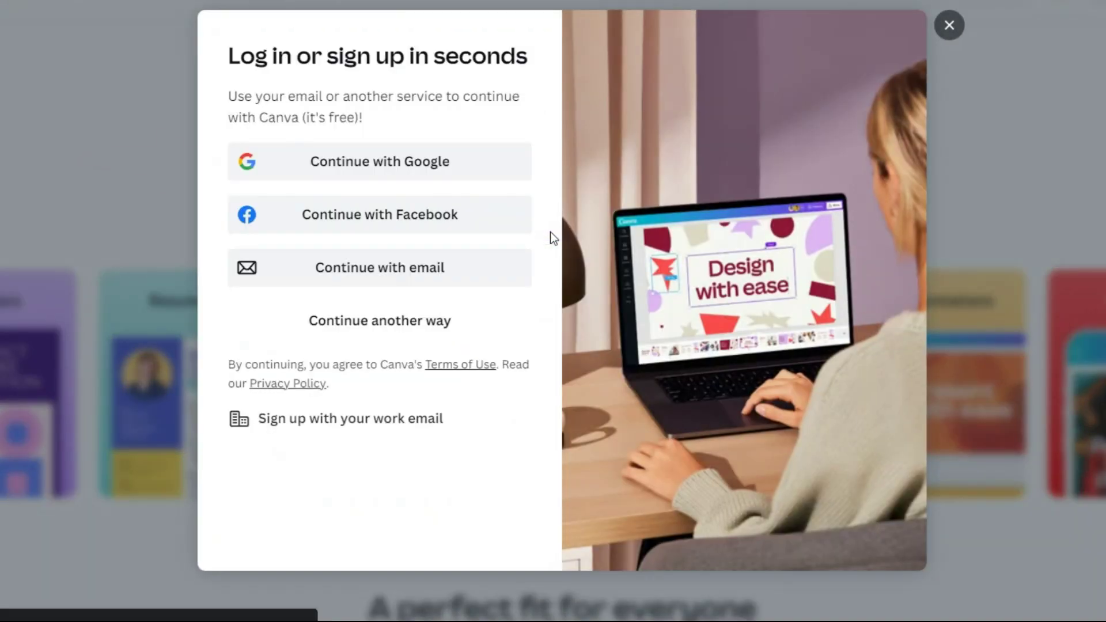
pyautogui.click(382, 173)
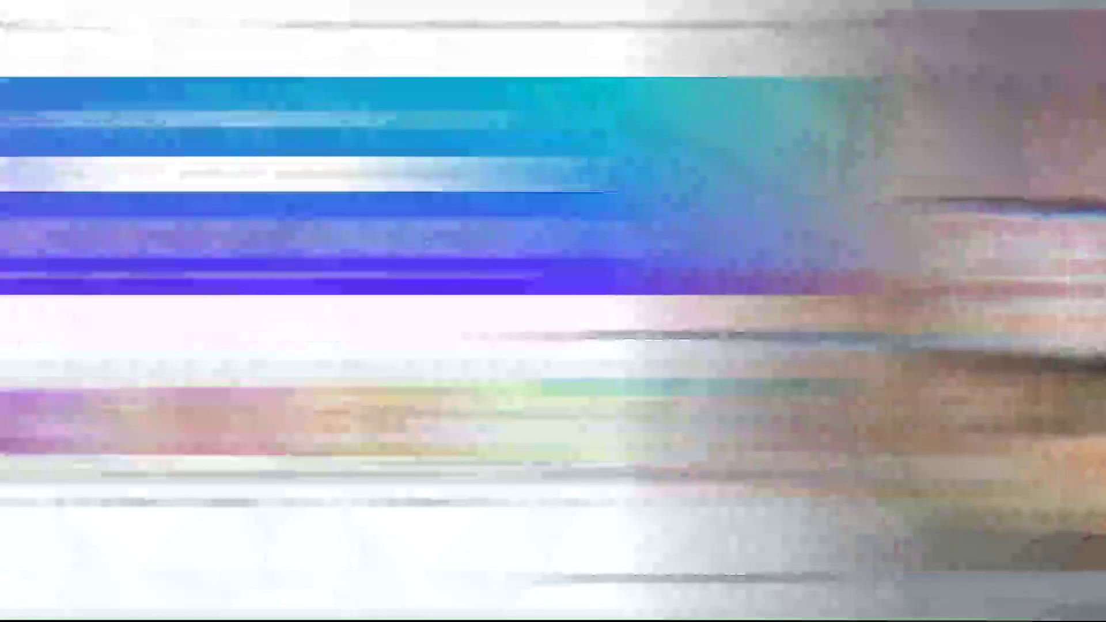
pyautogui.click(968, 34)
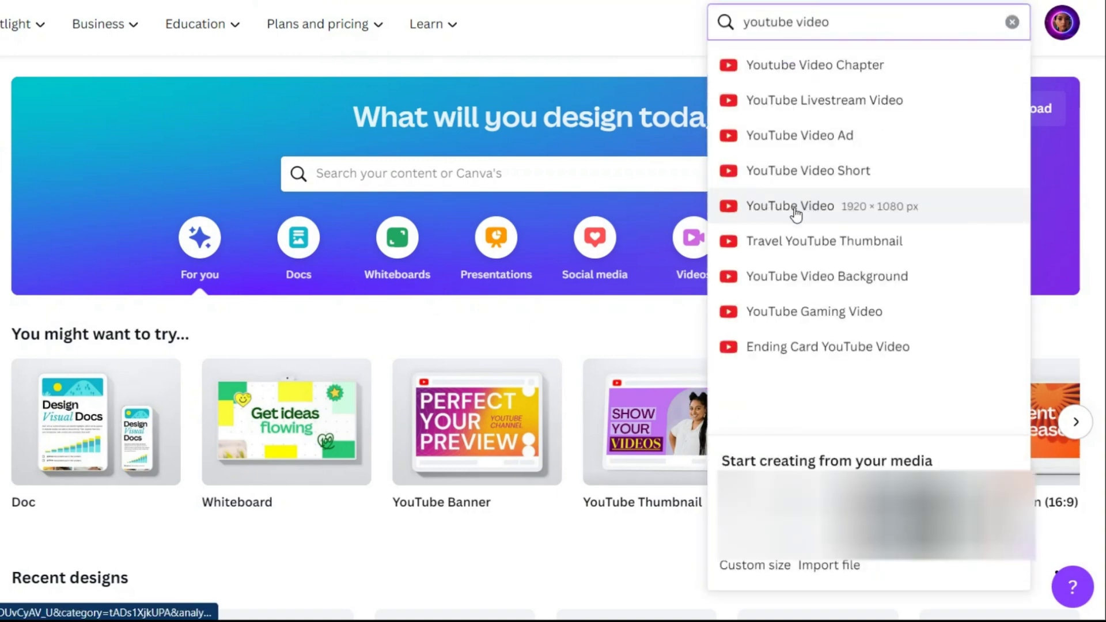
pyautogui.click(795, 206)
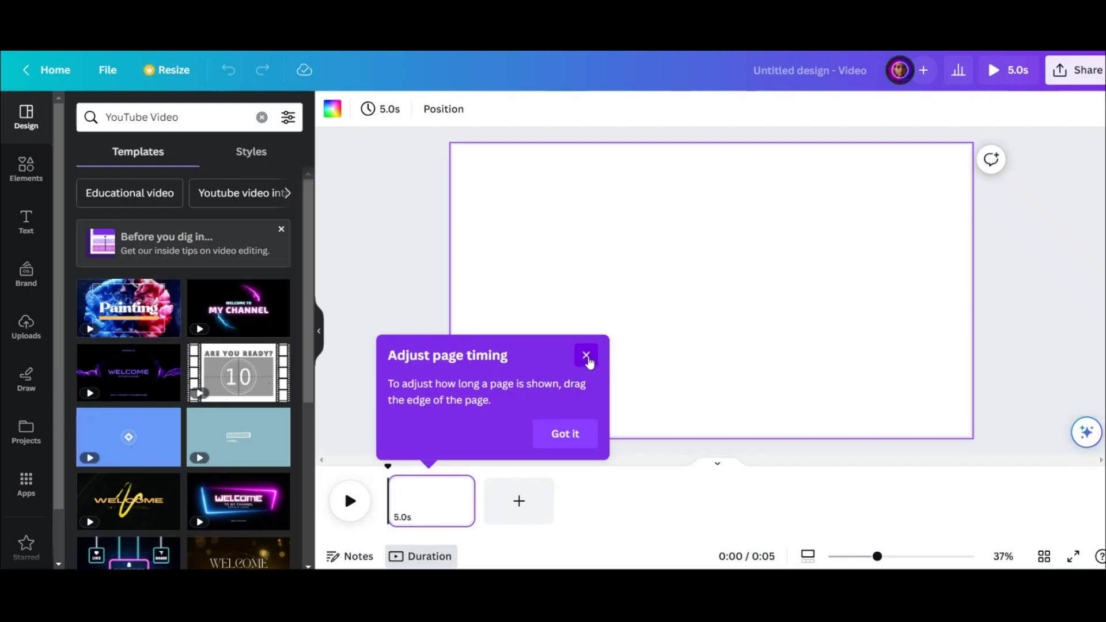
pyautogui.click(587, 356)
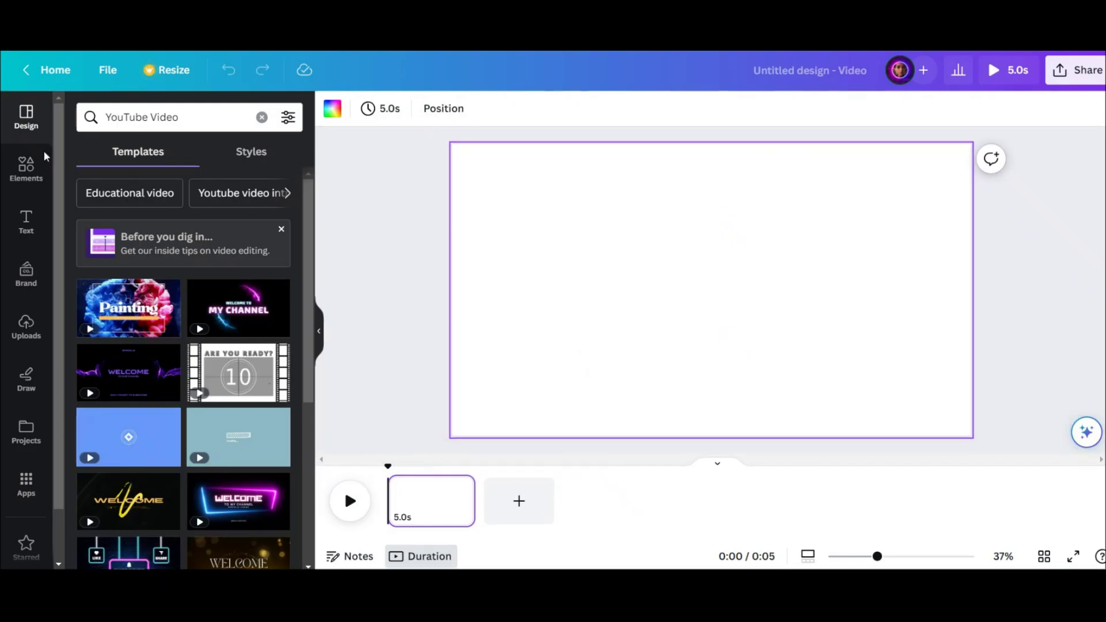
# Make the page background black
pyautogui.click(28, 164)
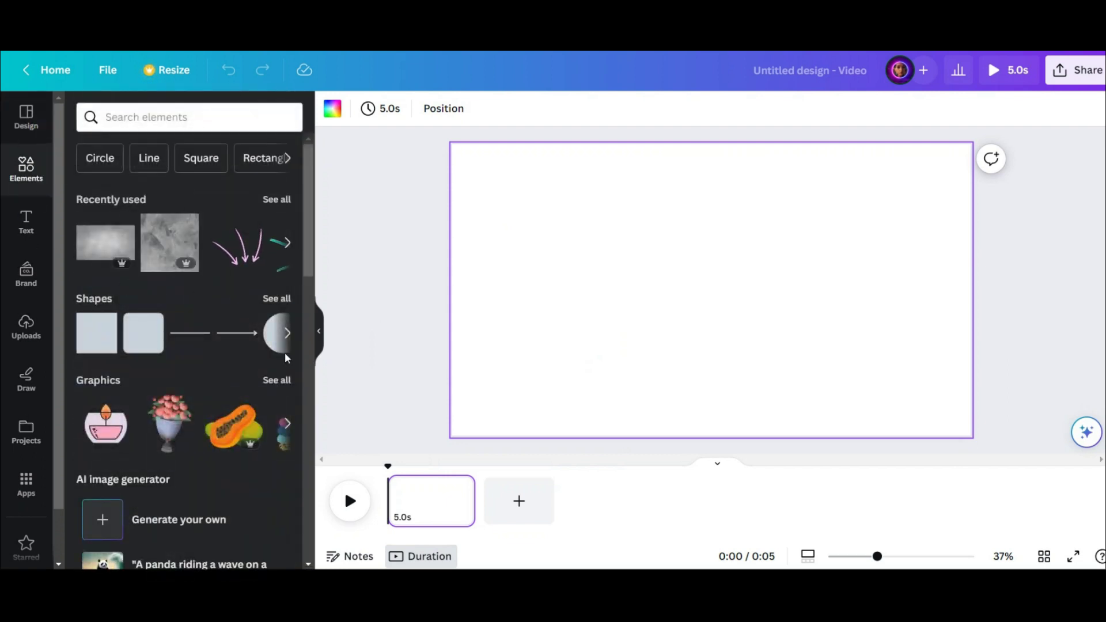
pyautogui.click(331, 116)
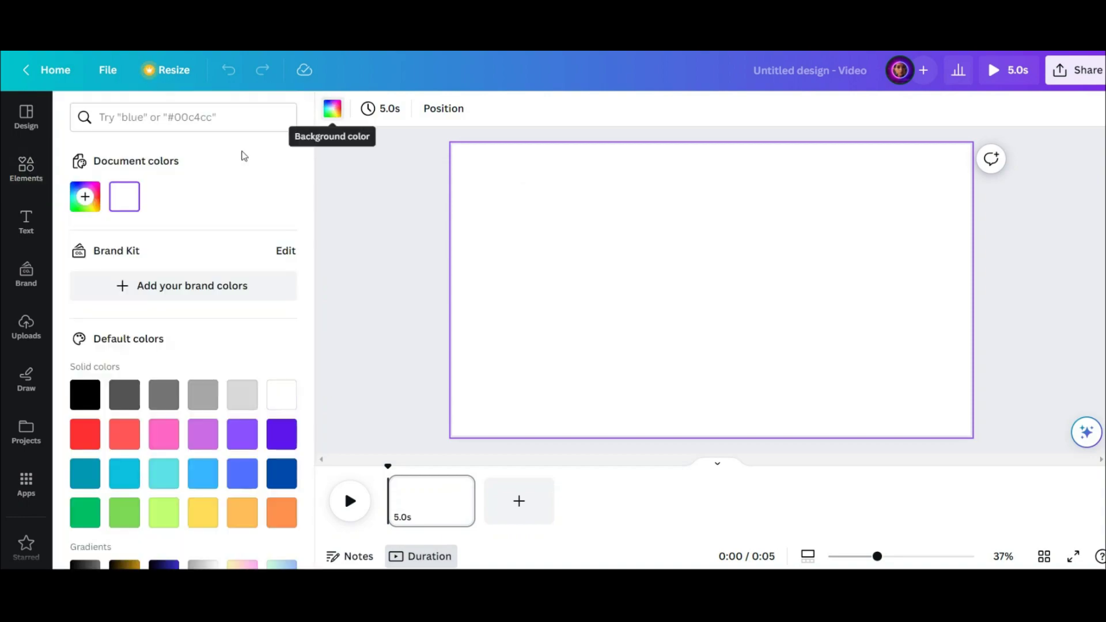
pyautogui.click(85, 396)
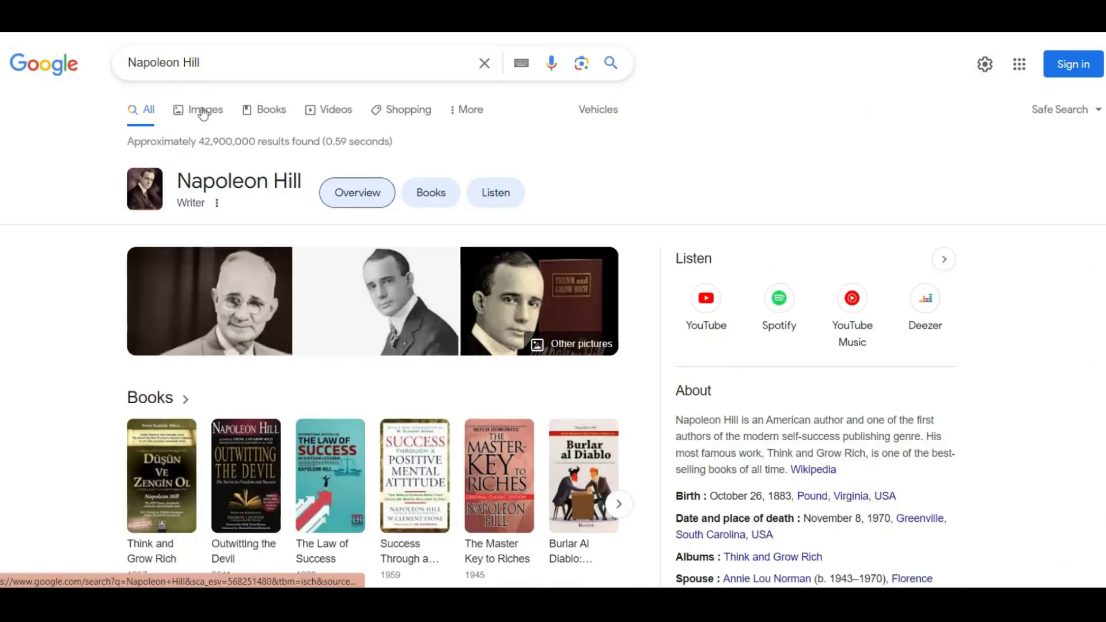
# Browse Google Images results for Napoleon Hill and preview one portrait
pyautogui.click(203, 114)
pyautogui.scroll(-5, 213, 205)
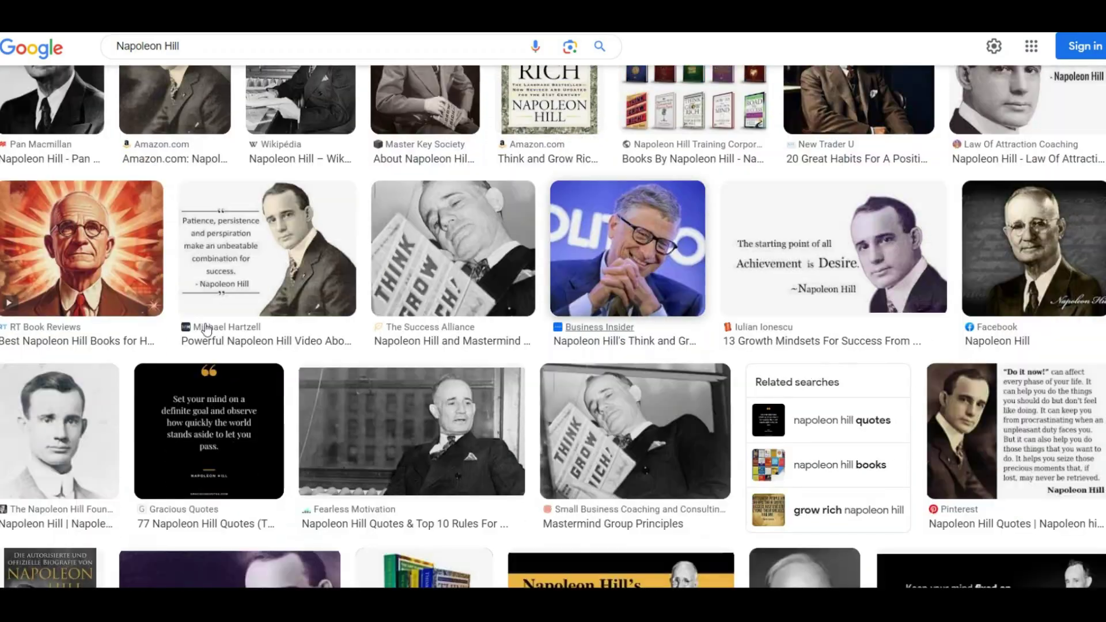
pyautogui.scroll(6, 213, 206)
pyautogui.click(680, 247)
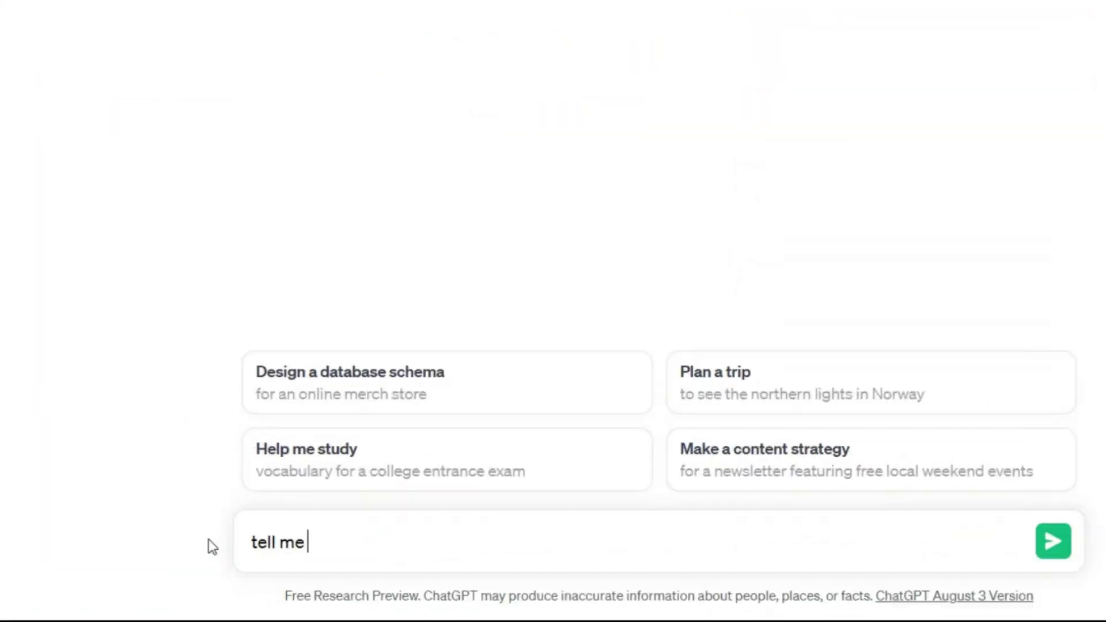
# Ask ChatGPT for 10 famous people whose quotes can be used in videos
pyautogui.write('10 famous people whose quotes i can use to make video.')
pyautogui.press('Return')
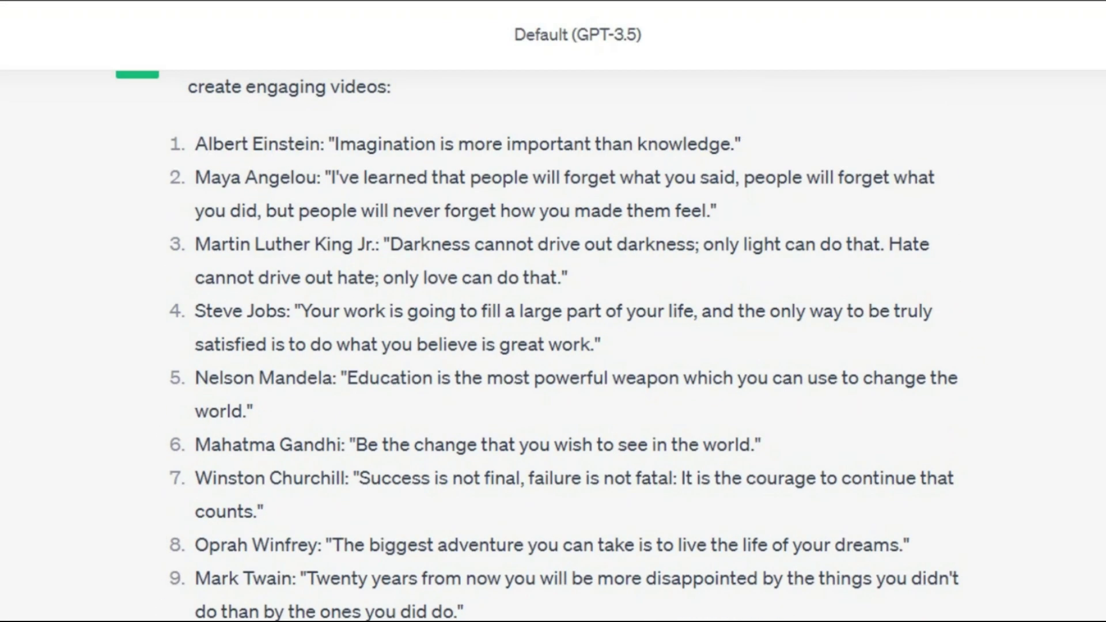
pyautogui.write('more plea')
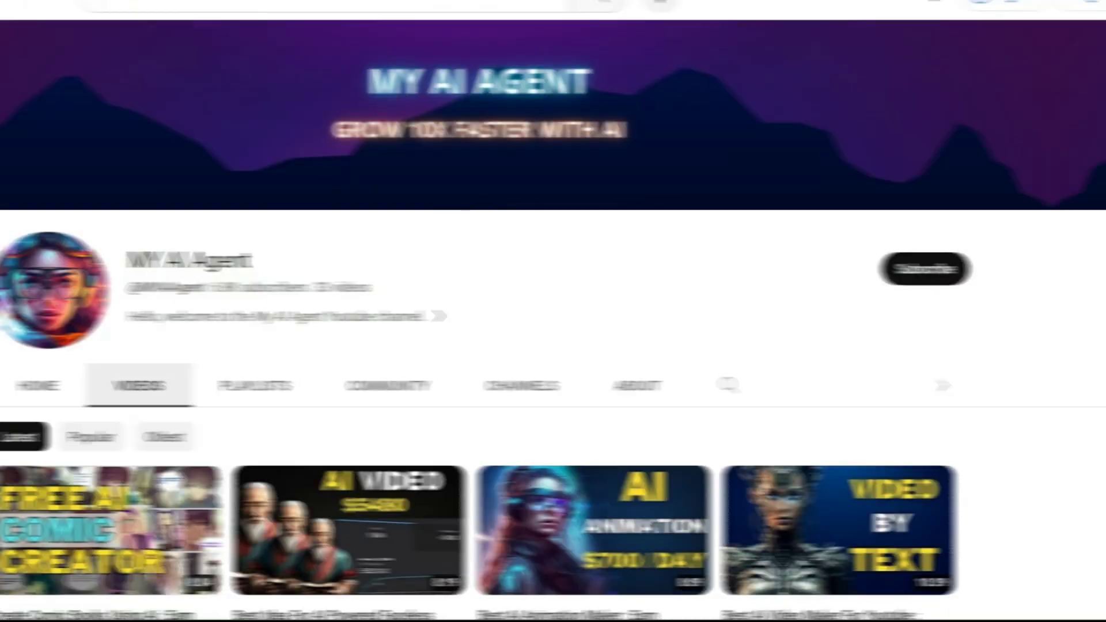
# Scroll the Leonardo.Ai site and page back and forth through the Featured Models carousel
pyautogui.scroll(-8, 553, 311)
pyautogui.scroll(-10, 553, 346)
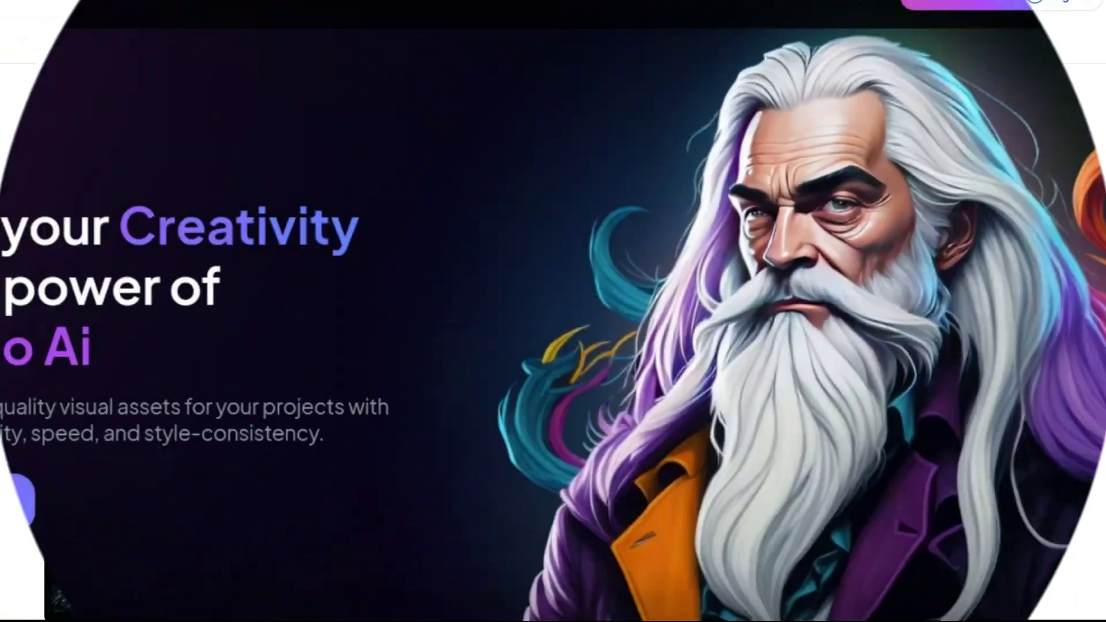
pyautogui.scroll(-15, 553, 311)
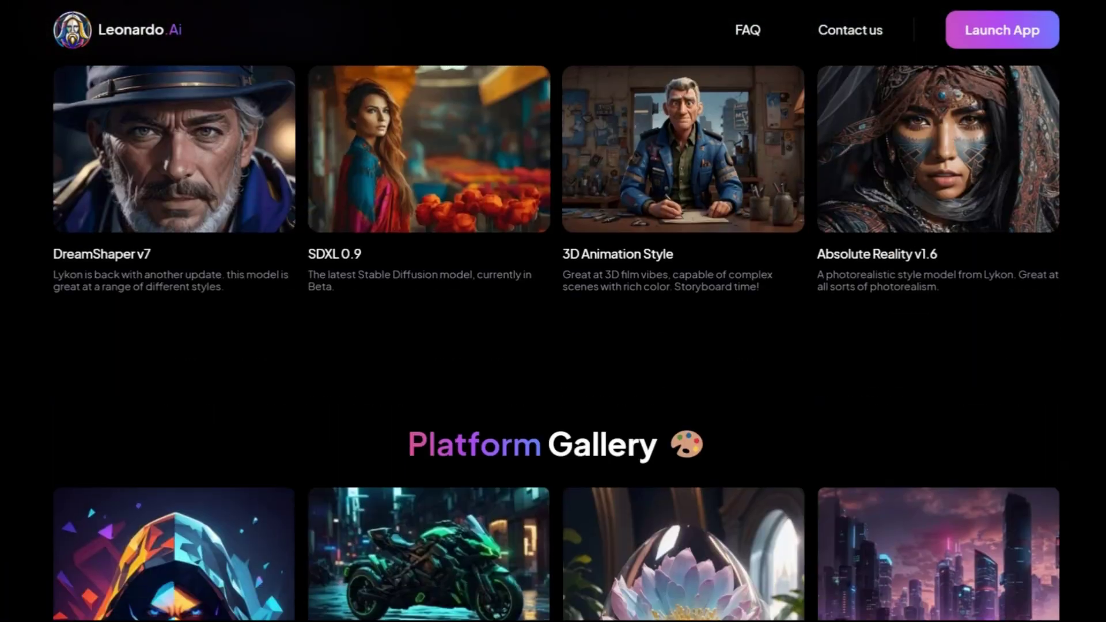
pyautogui.scroll(-15, 553, 311)
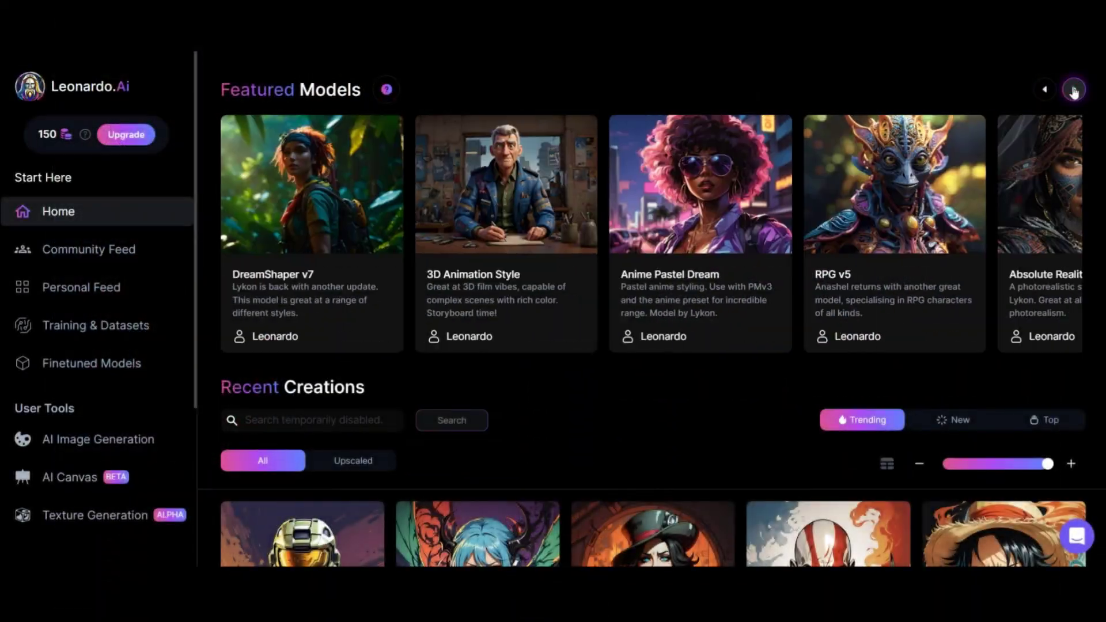
pyautogui.click(1079, 89)
pyautogui.click(1079, 88)
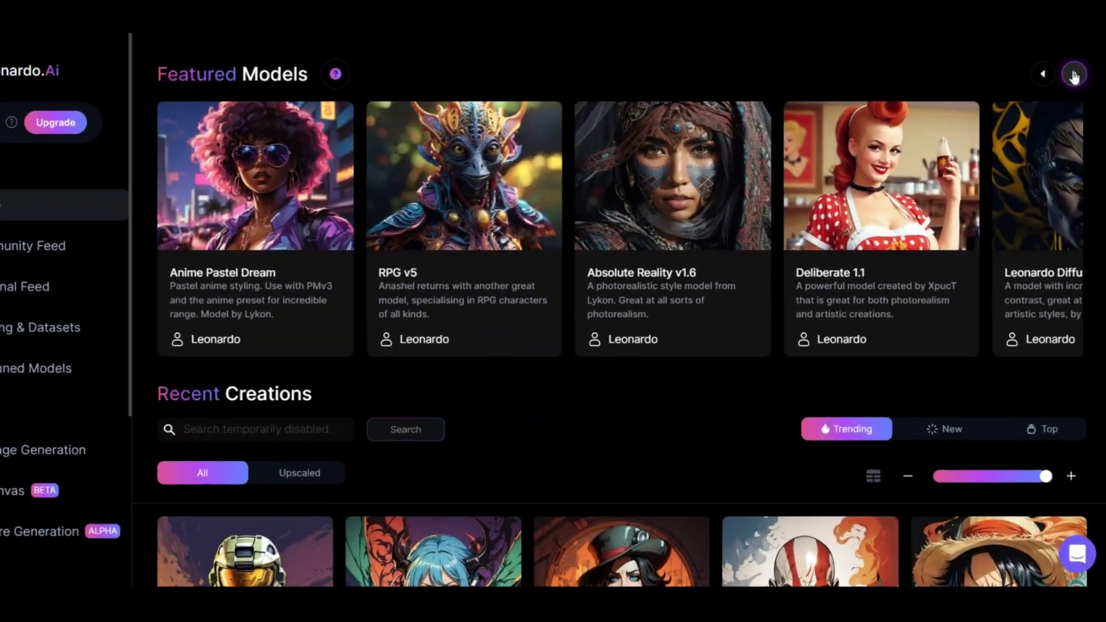
pyautogui.click(1074, 74)
pyautogui.click(1073, 73)
pyautogui.click(1074, 74)
pyautogui.click(1073, 74)
pyautogui.click(1074, 74)
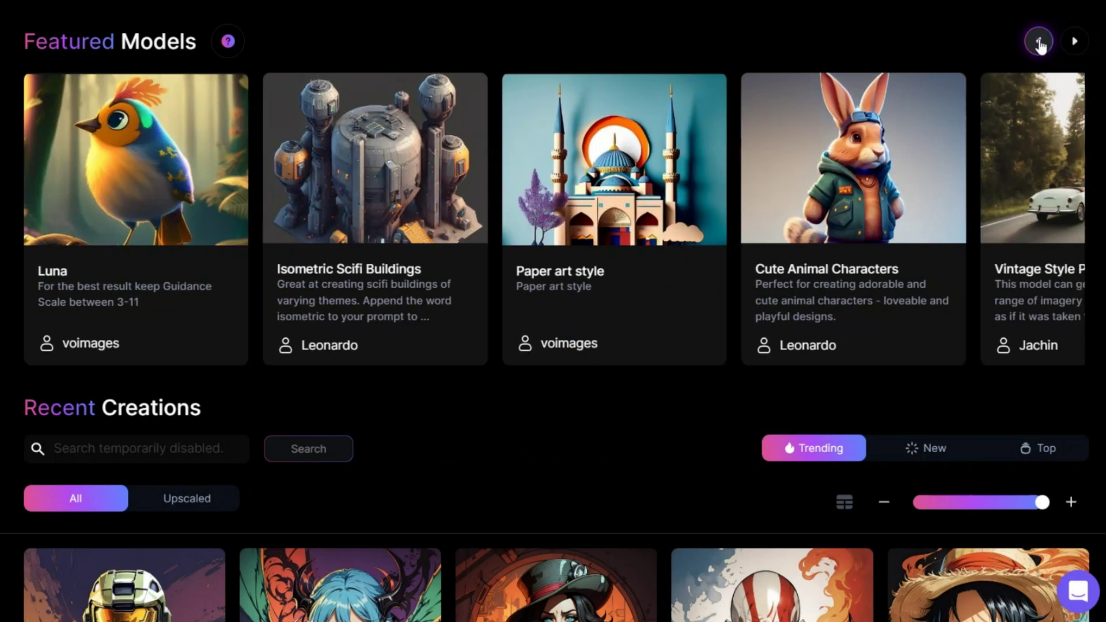
pyautogui.click(1040, 45)
pyautogui.click(1039, 44)
pyautogui.click(1040, 45)
pyautogui.click(1040, 45)
pyautogui.click(1039, 45)
pyautogui.click(1038, 45)
pyautogui.click(1034, 45)
pyautogui.click(1034, 45)
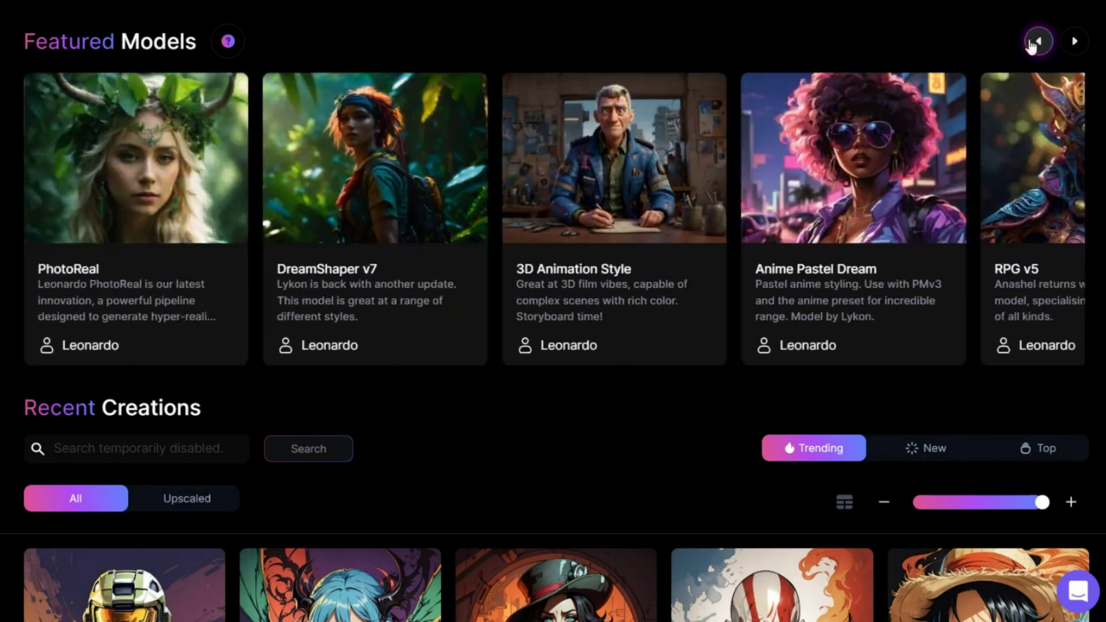
# Open the PhotoReal model in the image generator and select the old prompt
pyautogui.click(136, 185)
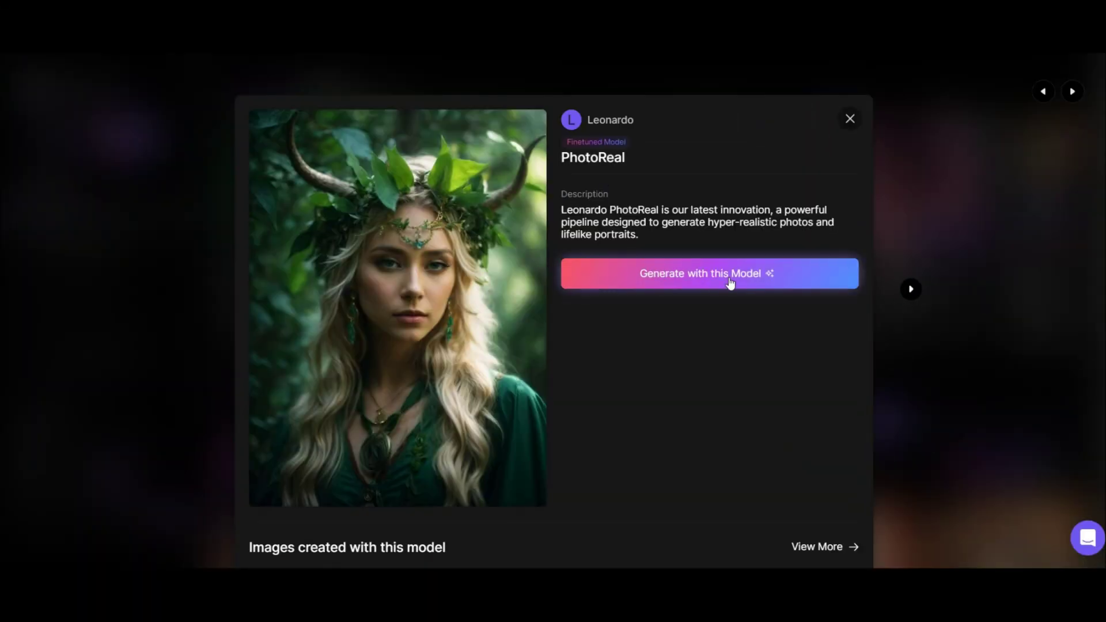
pyautogui.click(744, 276)
pyautogui.tripleClick(363, 133)
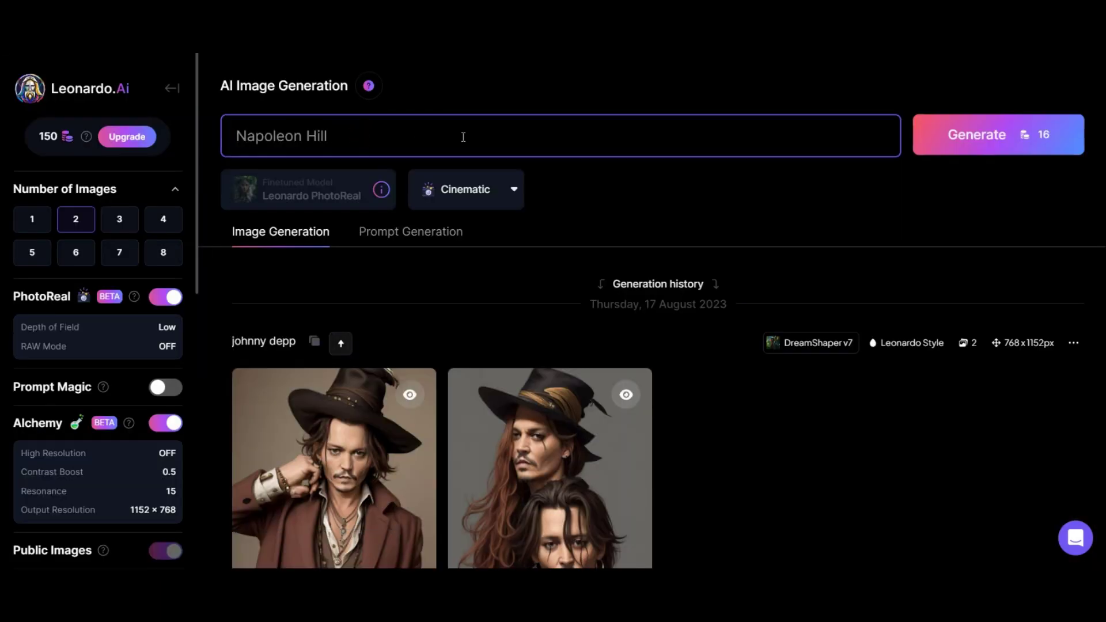
# Set the image aspect ratio to 16:9, giving 1368 × 768 output
pyautogui.scroll(-5, 96, 362)
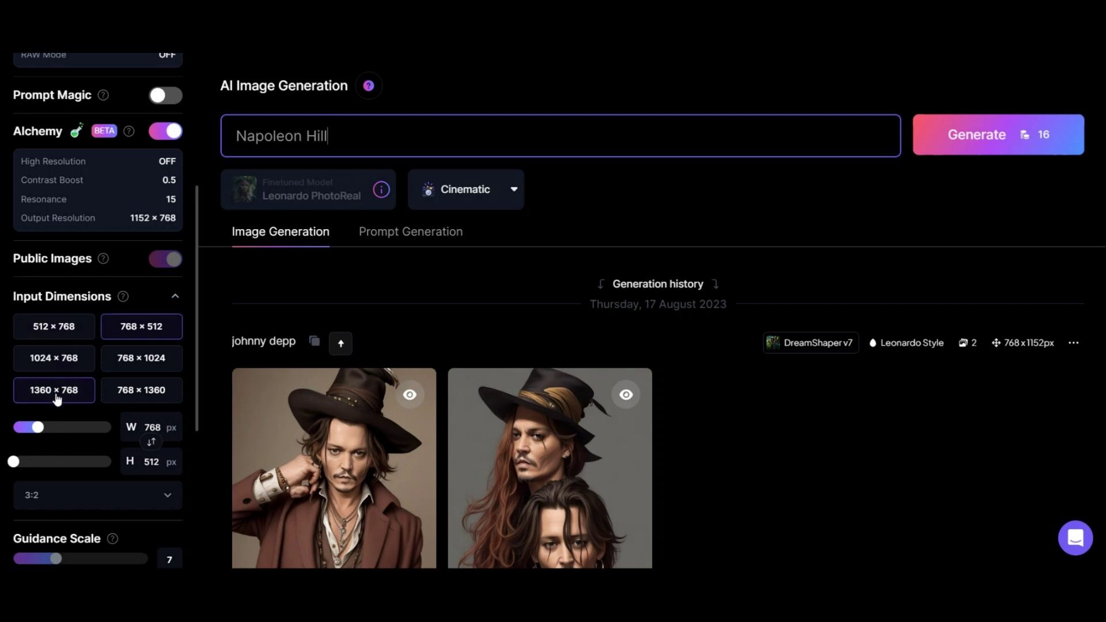
pyautogui.scroll(-3, 56, 399)
pyautogui.click(59, 357)
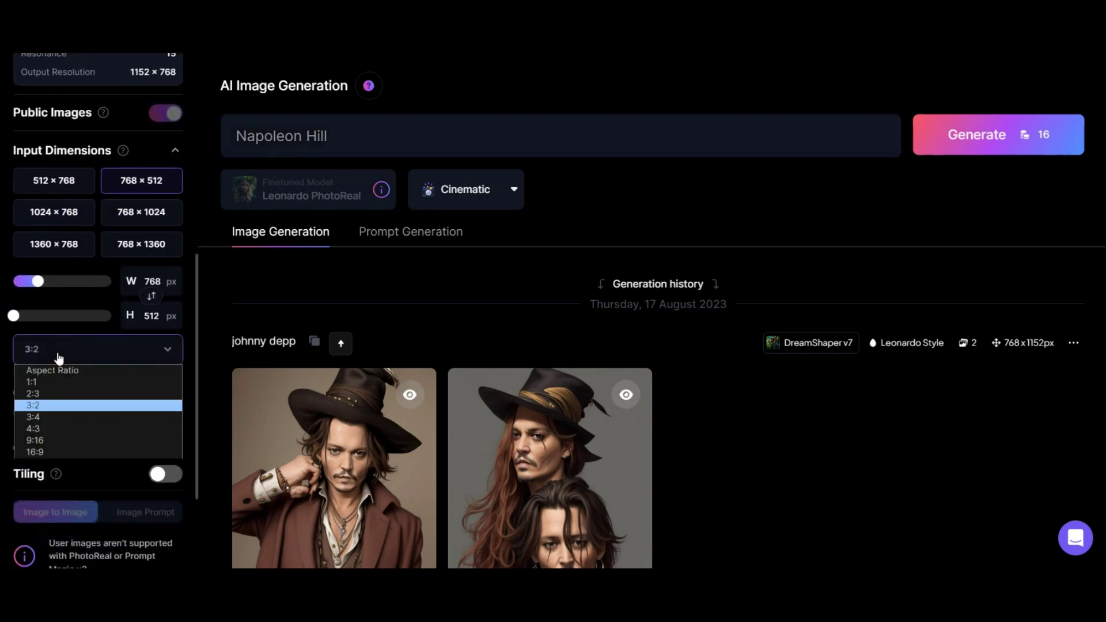
pyautogui.click(48, 450)
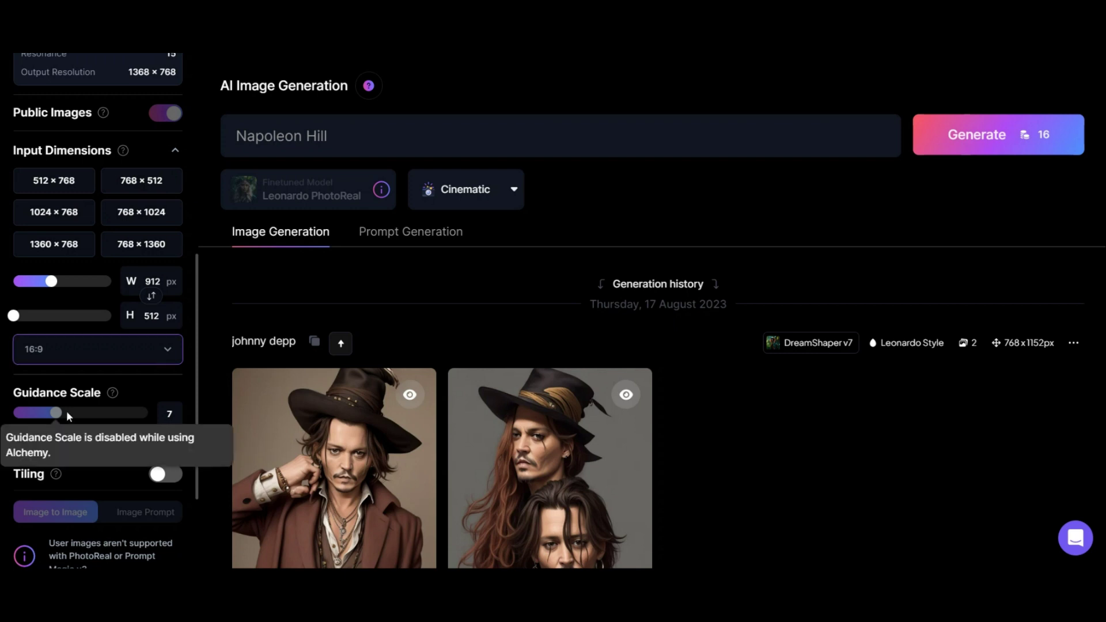
pyautogui.scroll(8, 66, 410)
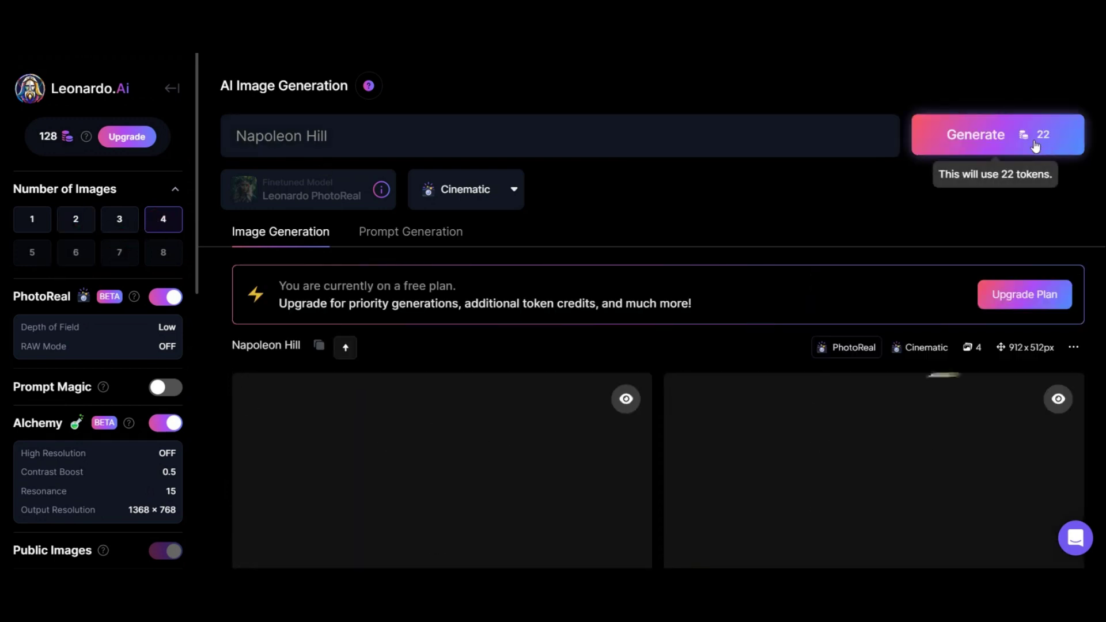
# Change the prompt to 'Napoleon Hill black and white' and generate the images
pyautogui.scroll(-6, 1035, 147)
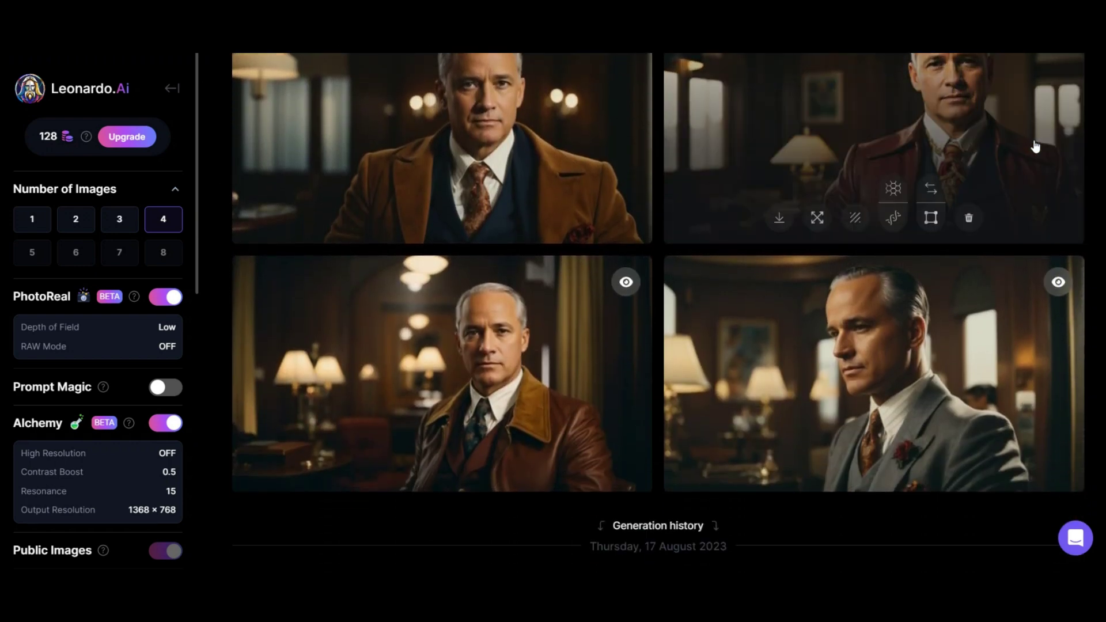
pyautogui.scroll(1, 978, 179)
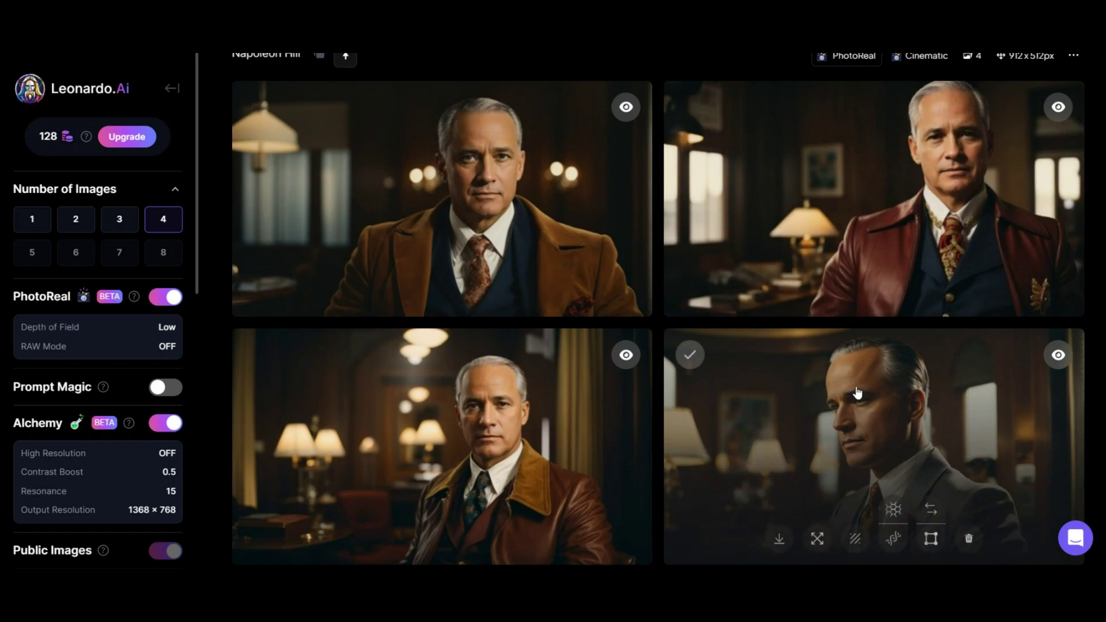
pyautogui.scroll(4, 655, 417)
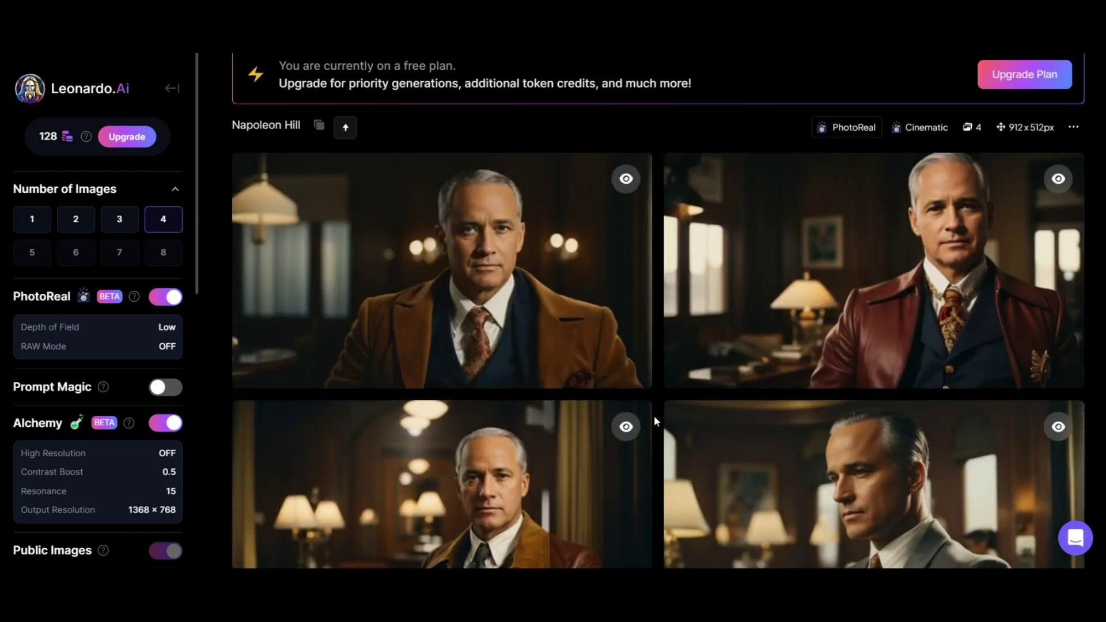
pyautogui.click(474, 142)
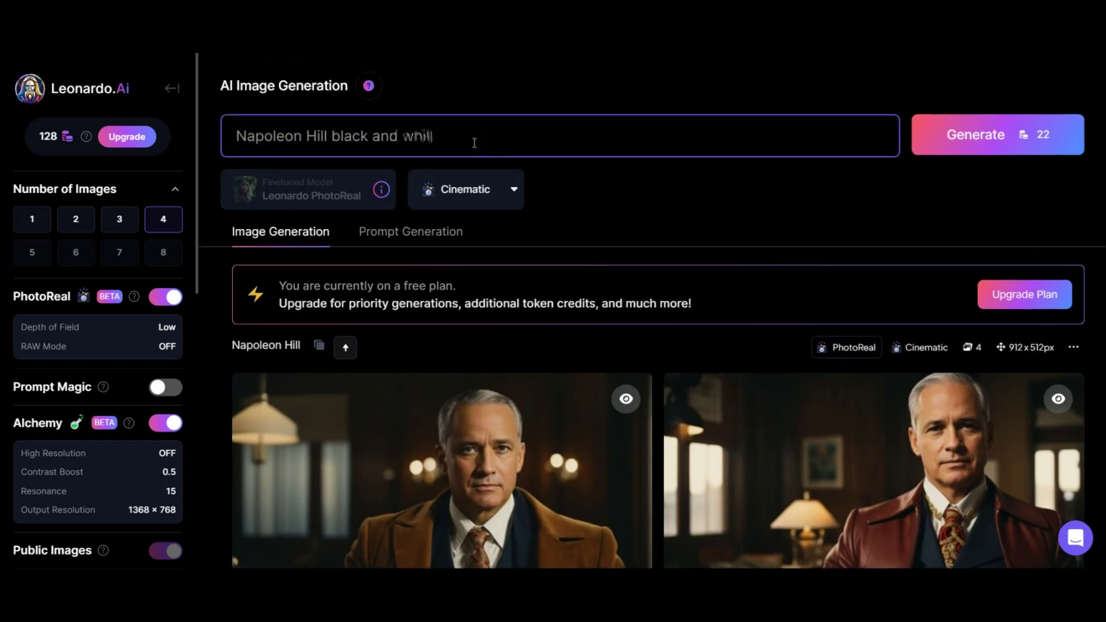
pyautogui.click(997, 142)
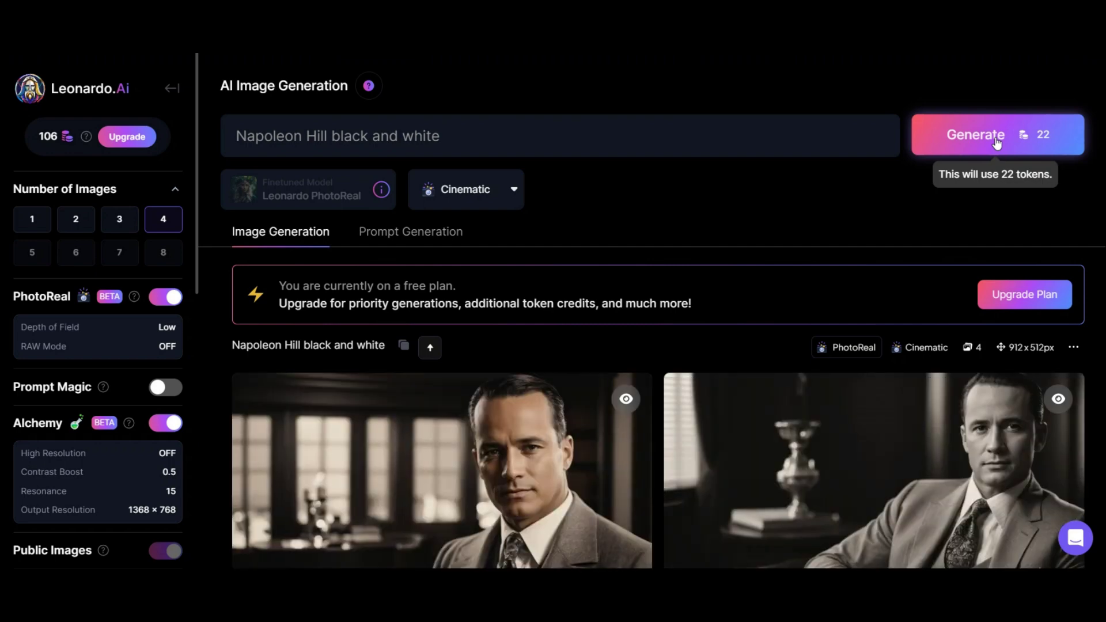
# View the generated portraits full size, settling on the bottom-right one
pyautogui.scroll(-5, 655, 254)
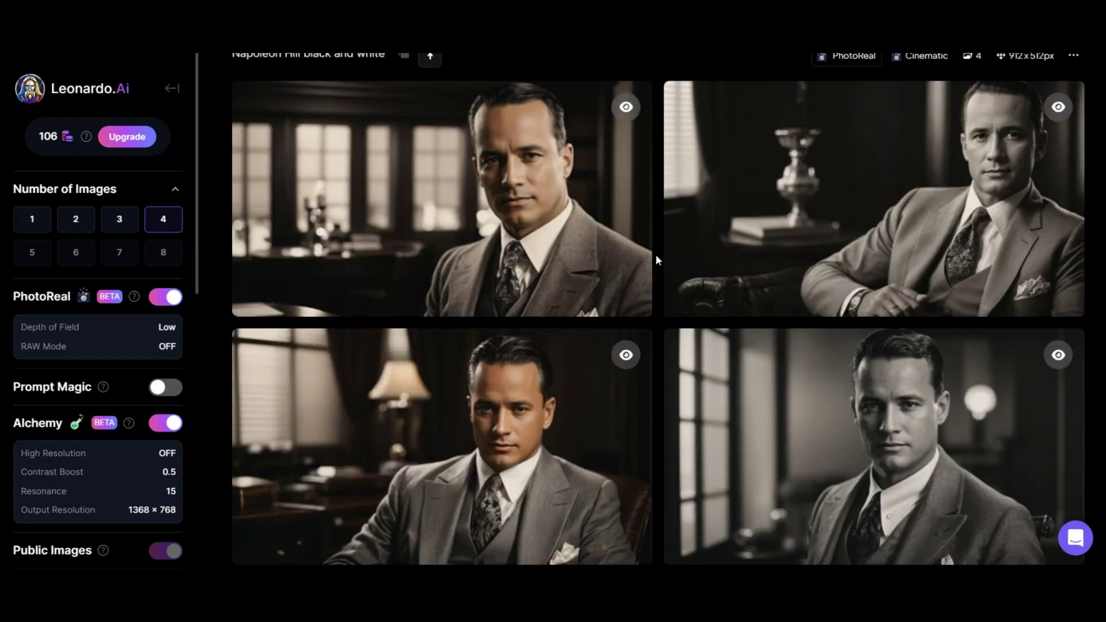
pyautogui.click(759, 398)
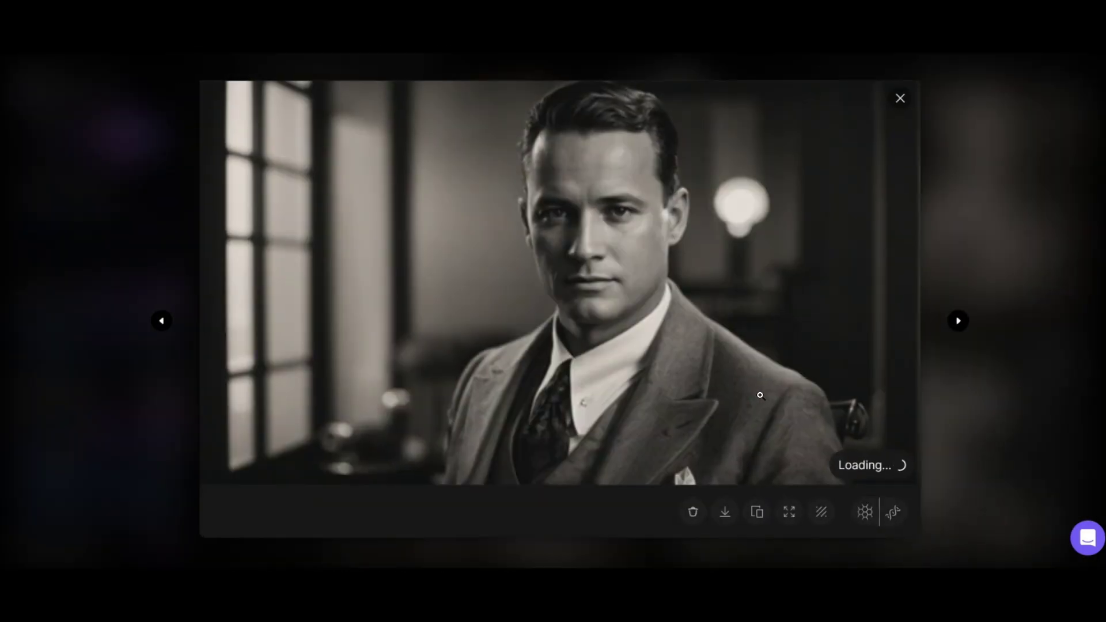
pyautogui.click(1017, 247)
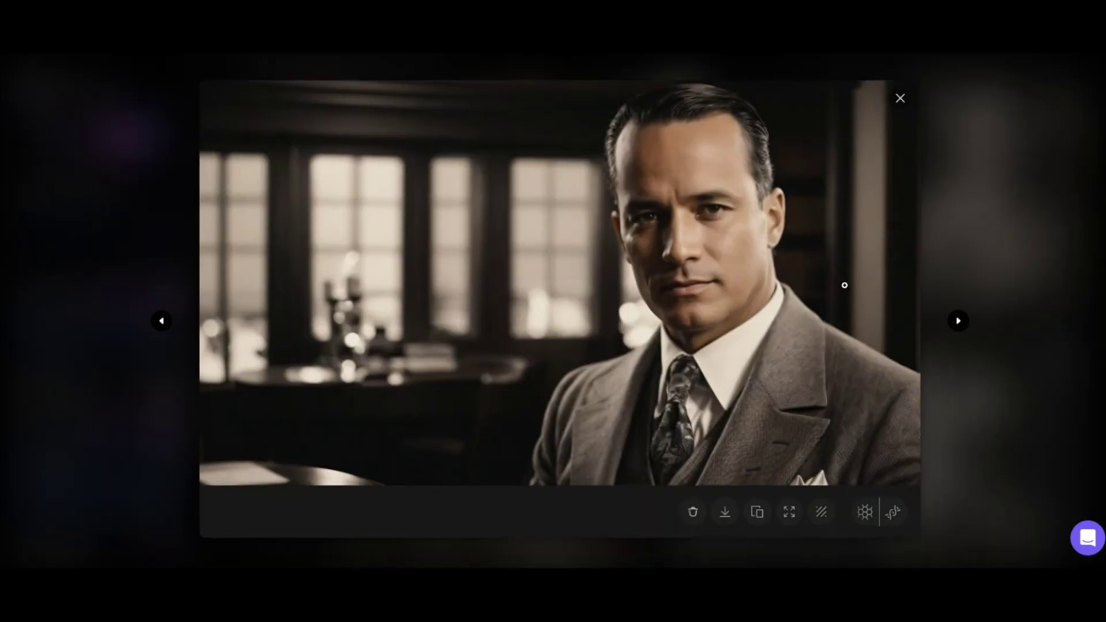
pyautogui.click(983, 261)
pyautogui.click(928, 326)
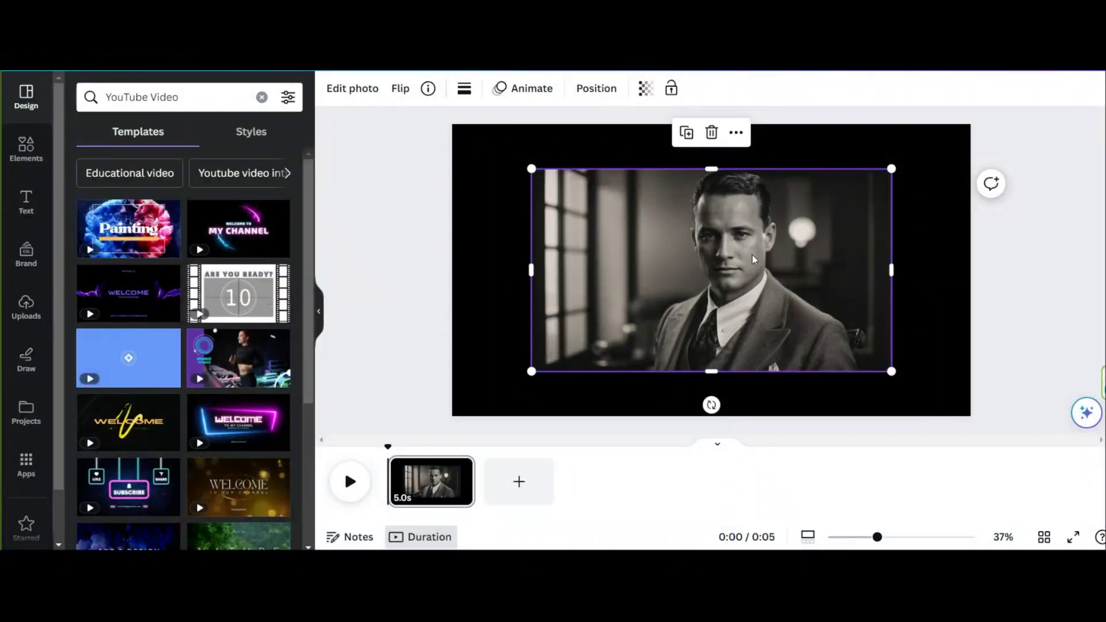
# Remove the portrait's background with BG Remover
pyautogui.moveTo(767, 257); pyautogui.dragTo(837, 285)
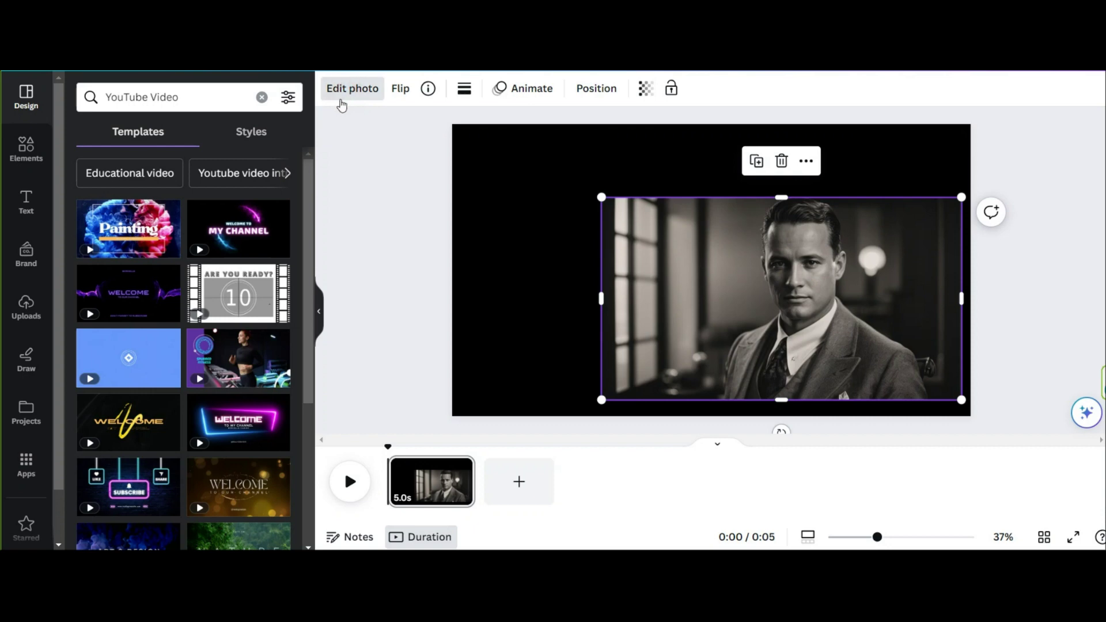
pyautogui.click(342, 104)
pyautogui.click(104, 211)
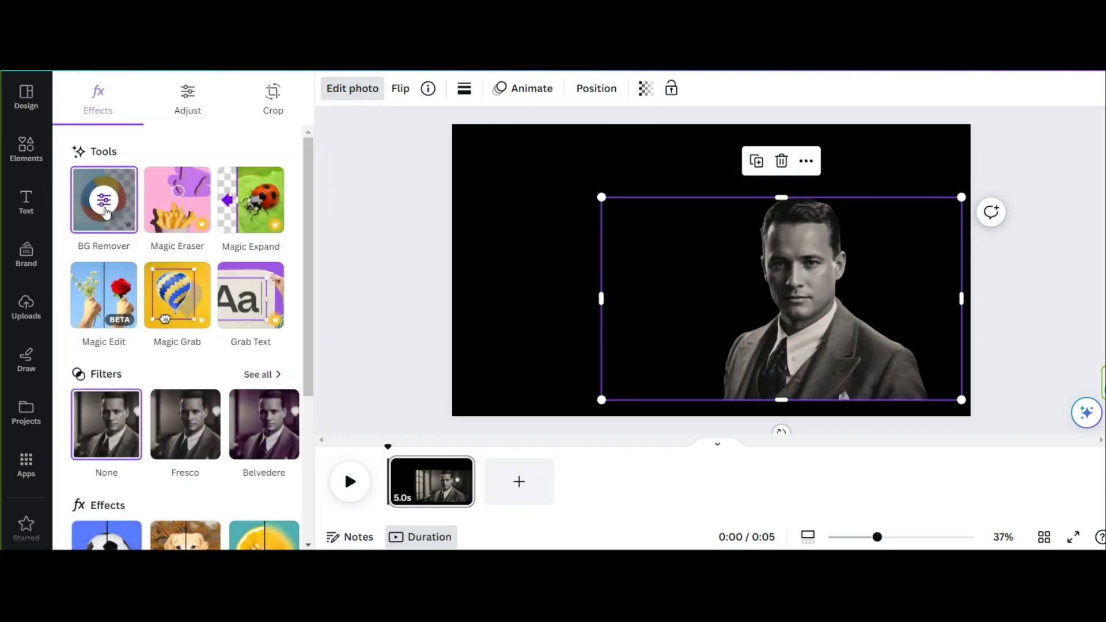
# Enlarge the cut-out portrait to about 1705 × 957 and position it on the right
pyautogui.moveTo(748, 267); pyautogui.dragTo(785, 285)
pyautogui.moveTo(638, 215); pyautogui.dragTo(539, 102)
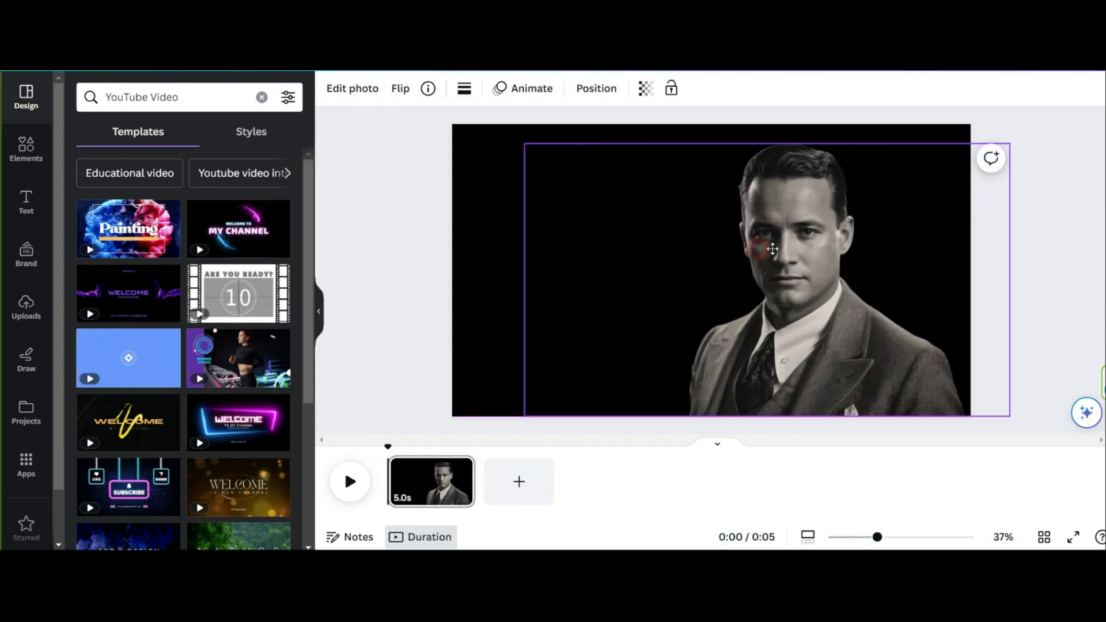
pyautogui.moveTo(749, 265); pyautogui.dragTo(772, 265)
pyautogui.click(508, 203)
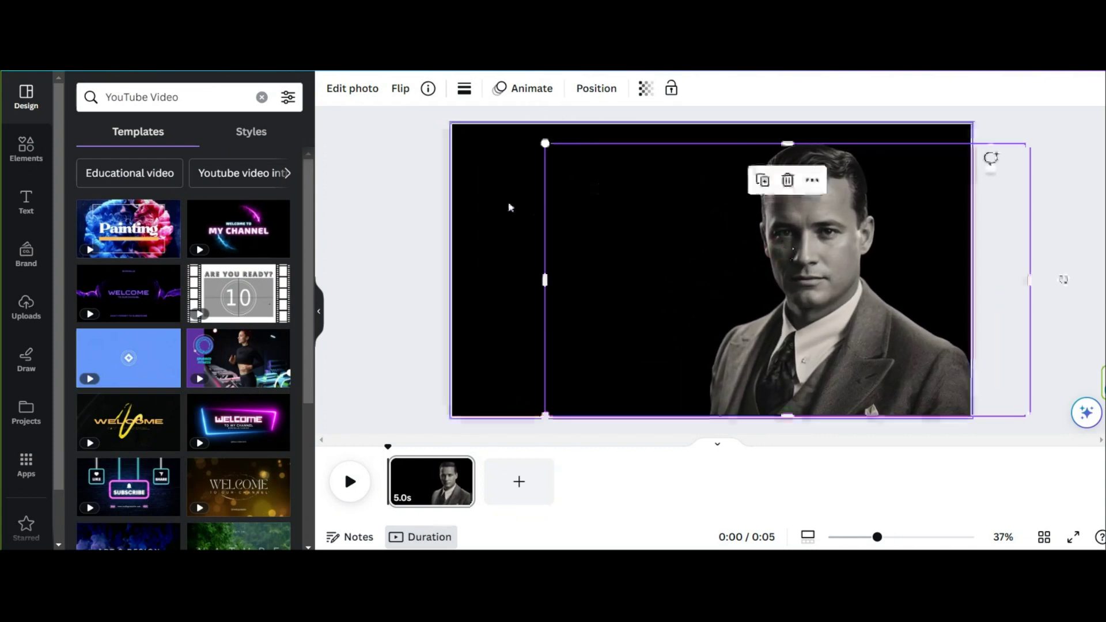
pyautogui.click(570, 287)
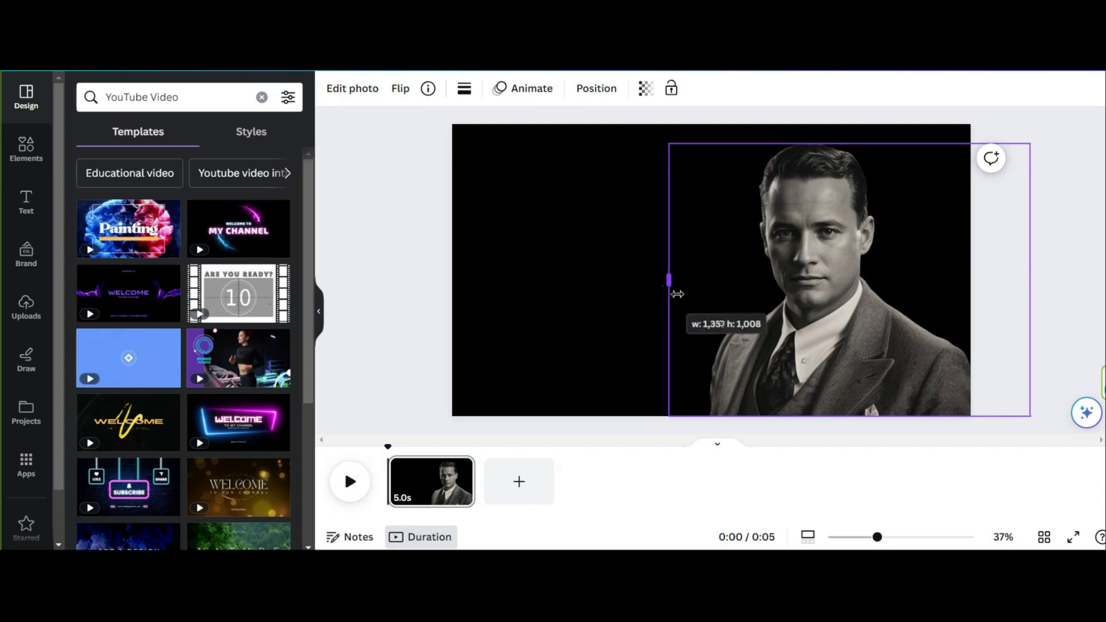
pyautogui.click(620, 266)
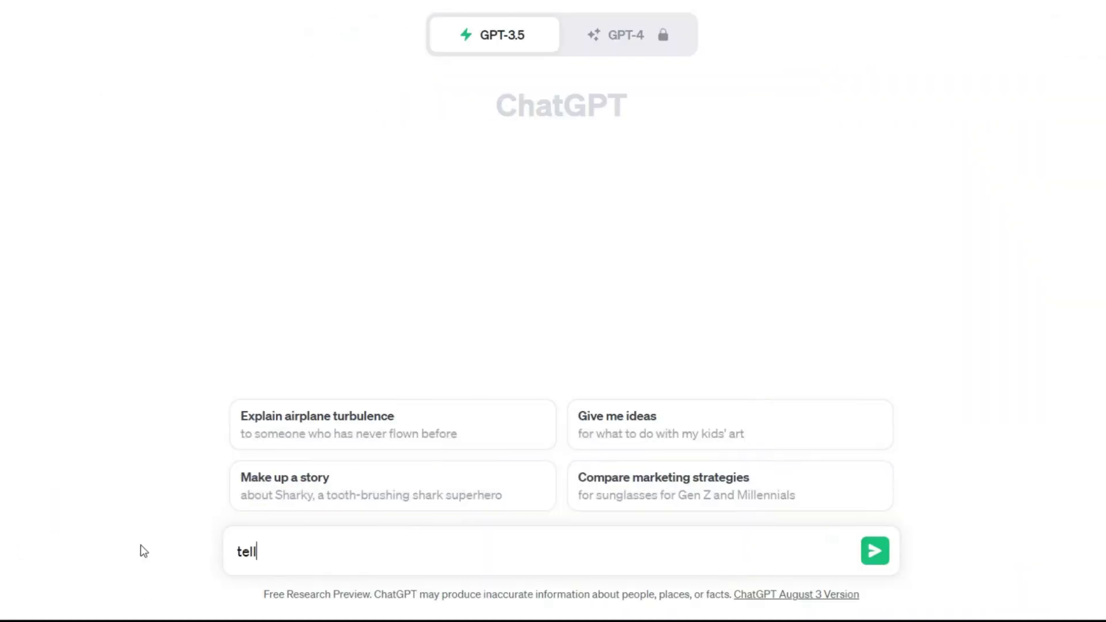
# Ask ChatGPT for 10 Napoleon Hill quotes and select the first one to copy
pyautogui.write('me 10 quotes from Napoleon Hill .')
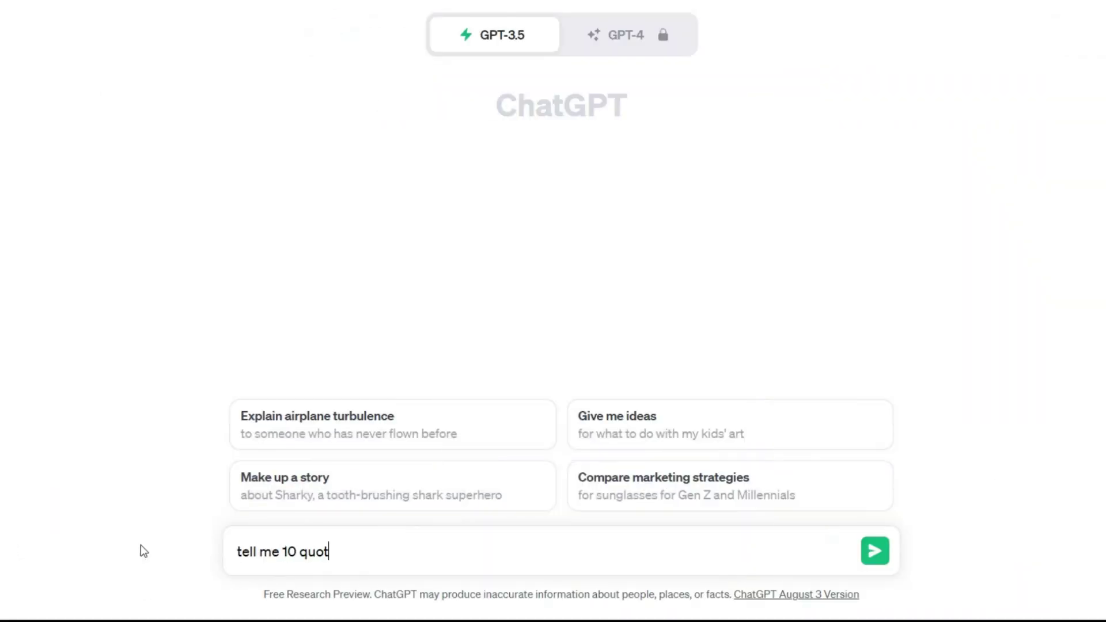
pyautogui.click(875, 552)
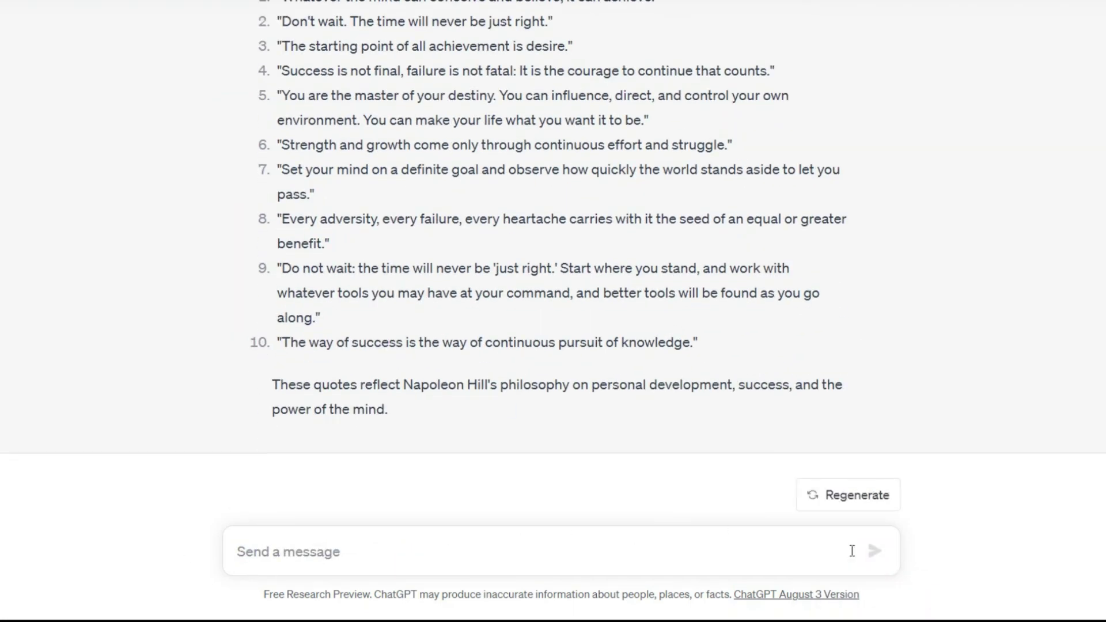
pyautogui.scroll(3, 441, 433)
pyautogui.scroll(-2, 676, 447)
pyautogui.moveTo(676, 447); pyautogui.dragTo(277, 134)
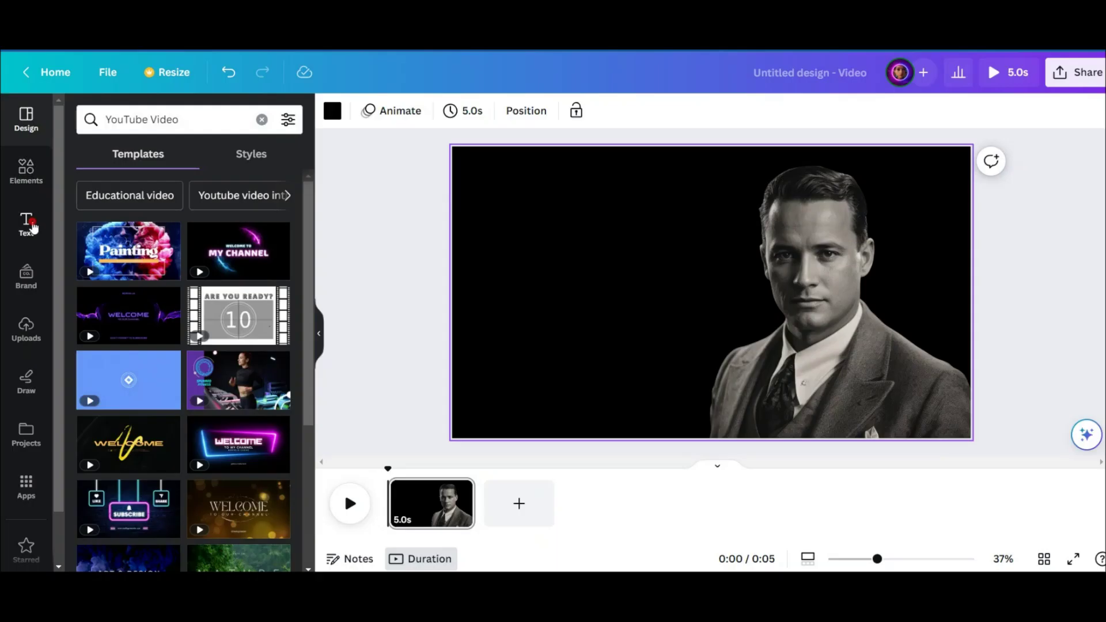
pyautogui.click(32, 226)
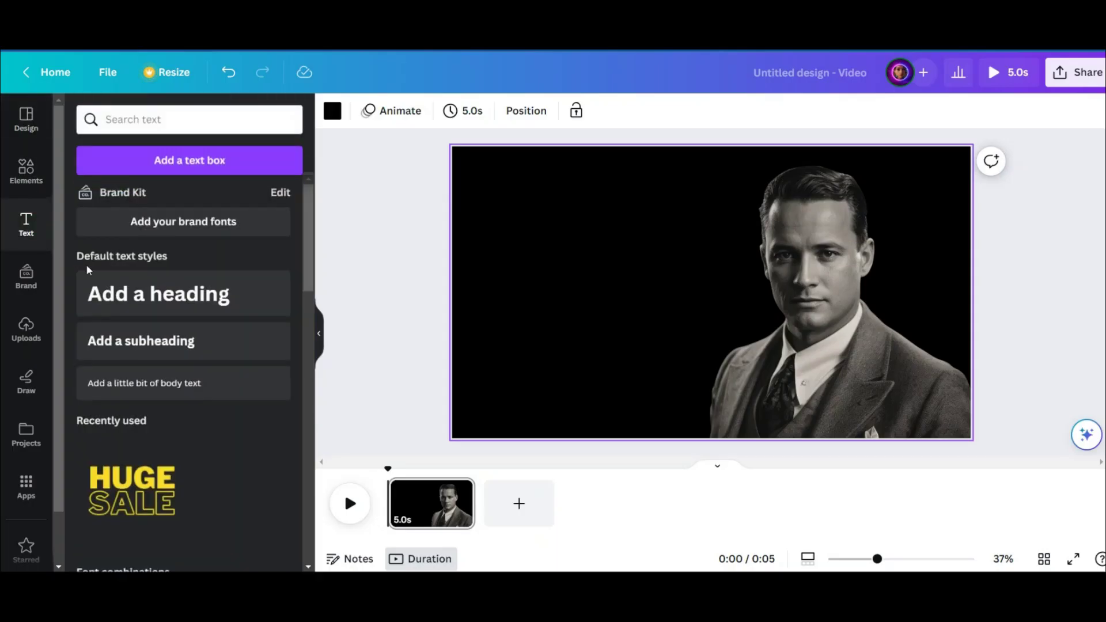
# Paste the first quote as a subheading in Celandine, size about 50.9, left of the portrait
pyautogui.click(182, 344)
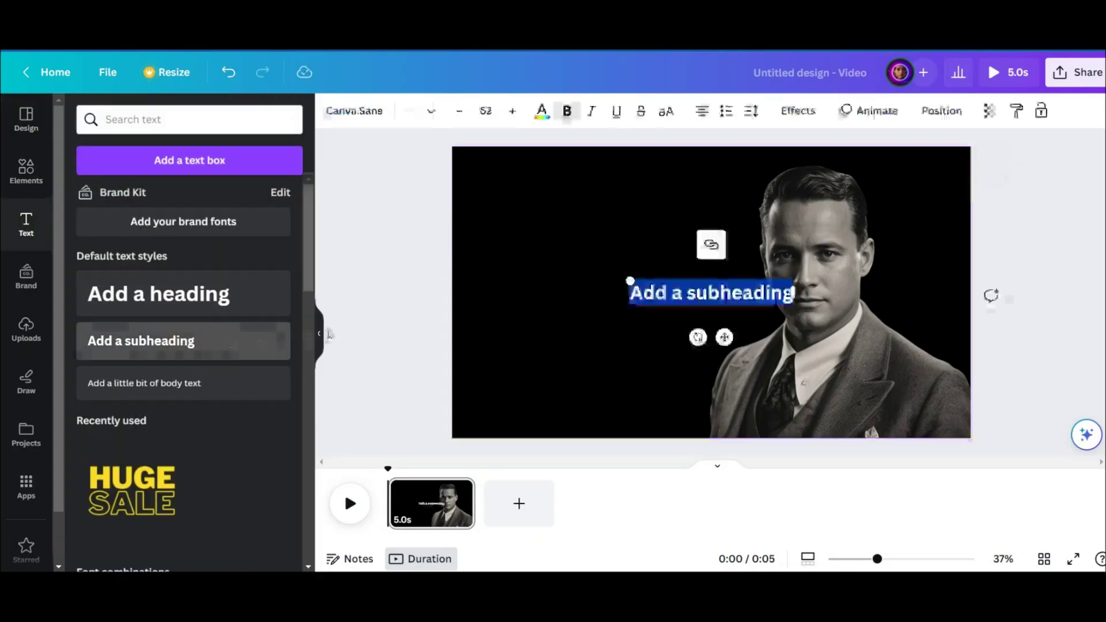
pyautogui.write('"Whatever the mind can conceive and believe, it can achieve."')
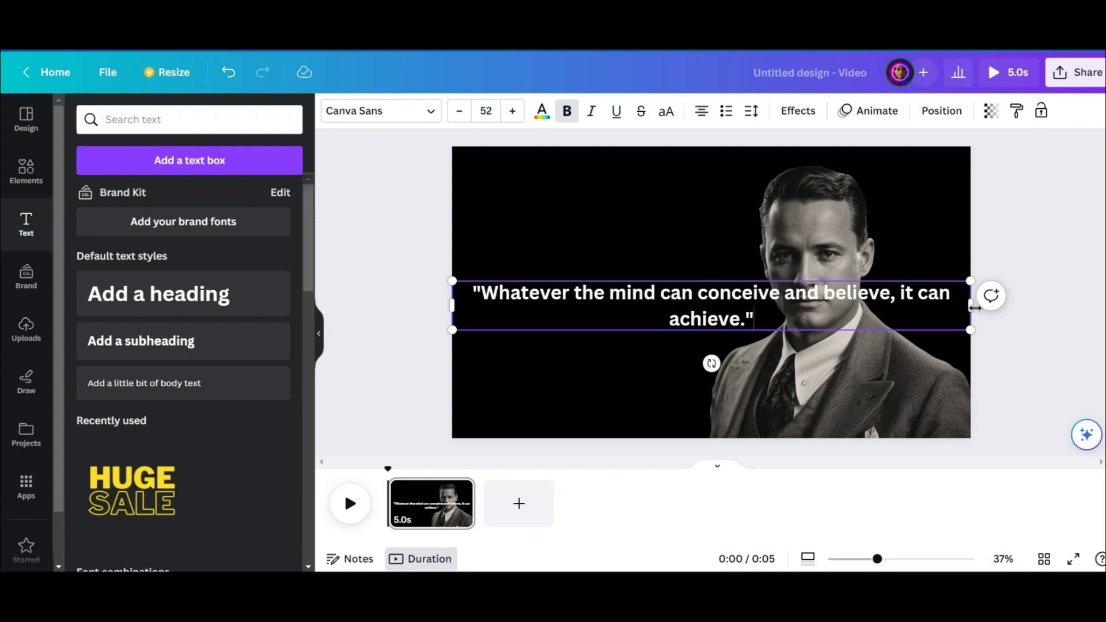
pyautogui.moveTo(889, 312); pyautogui.dragTo(712, 323)
pyautogui.moveTo(608, 309); pyautogui.dragTo(638, 284)
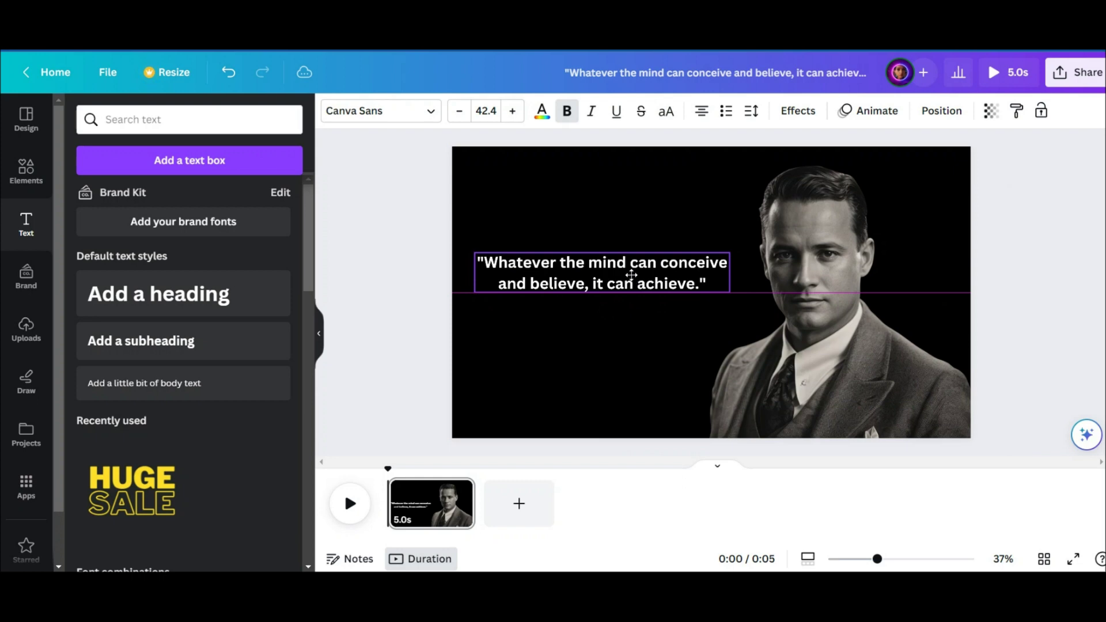
pyautogui.click(431, 113)
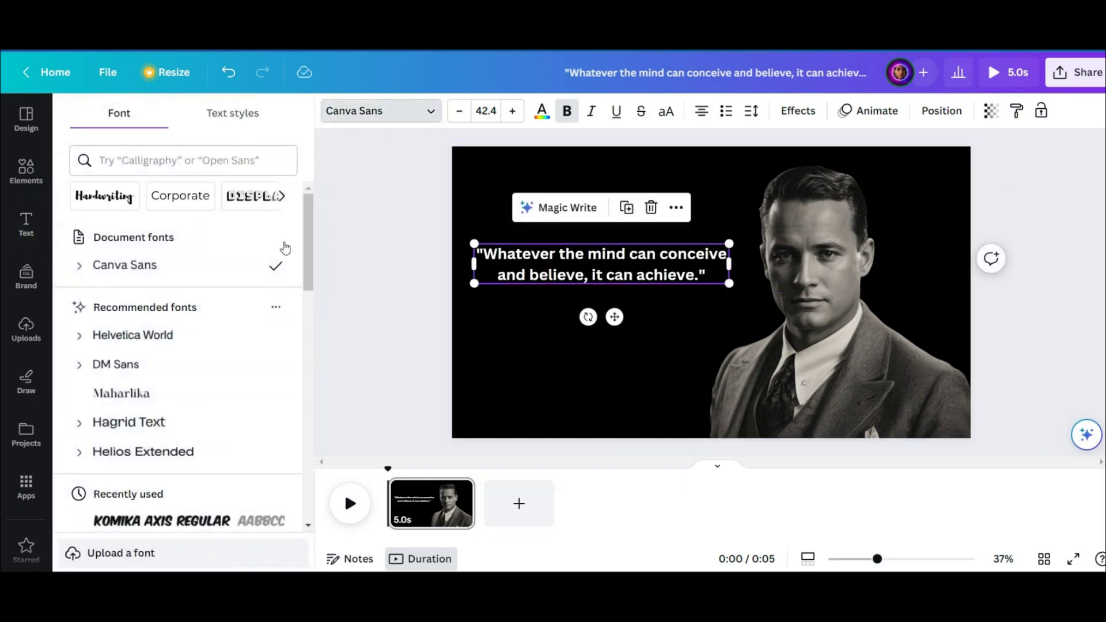
pyautogui.scroll(-5, 284, 248)
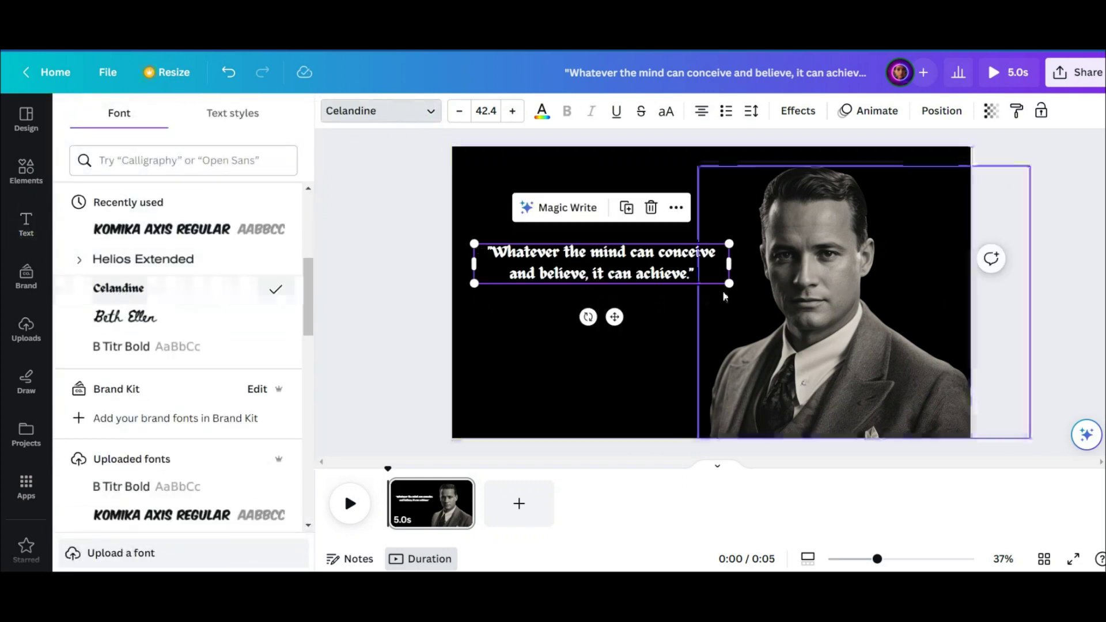
pyautogui.moveTo(729, 263); pyautogui.dragTo(758, 263)
pyautogui.moveTo(474, 284); pyautogui.dragTo(453, 292)
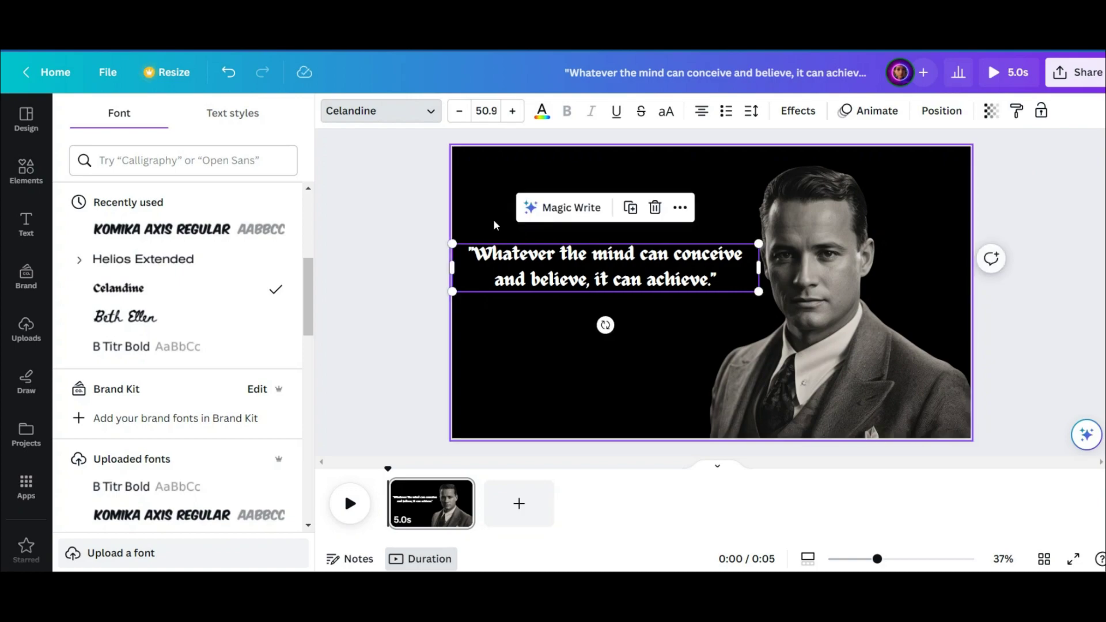
pyautogui.click(494, 225)
# Add a small yellow 'Napoleon Hill' credit beneath the quote
pyautogui.moveTo(494, 114); pyautogui.dragTo(638, 124)
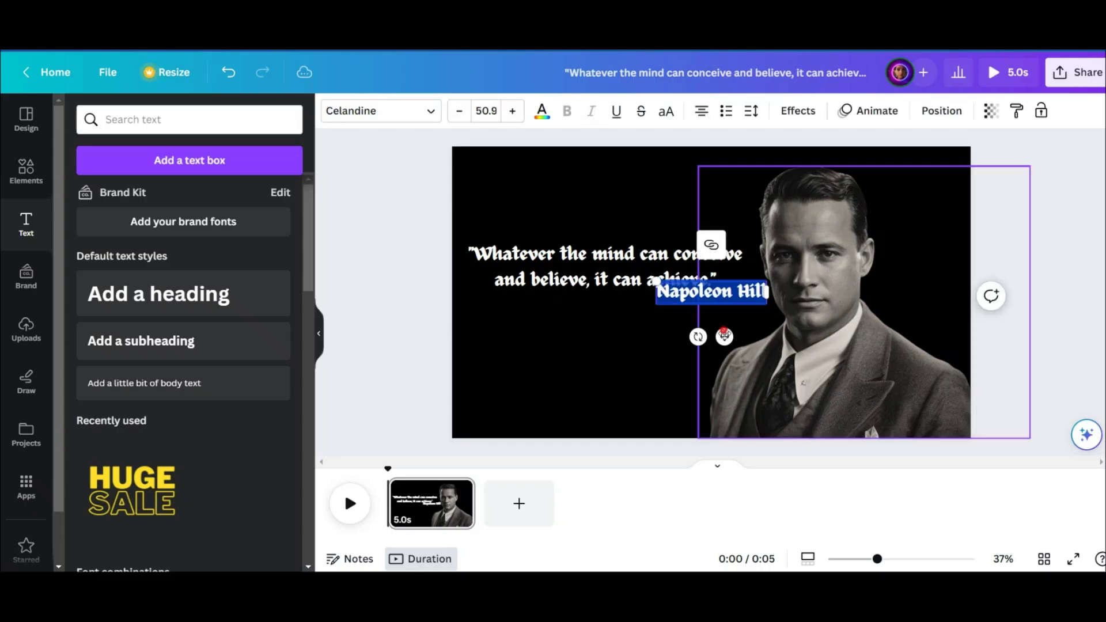
pyautogui.click(381, 110)
pyautogui.click(197, 301)
pyautogui.moveTo(613, 311); pyautogui.dragTo(655, 321)
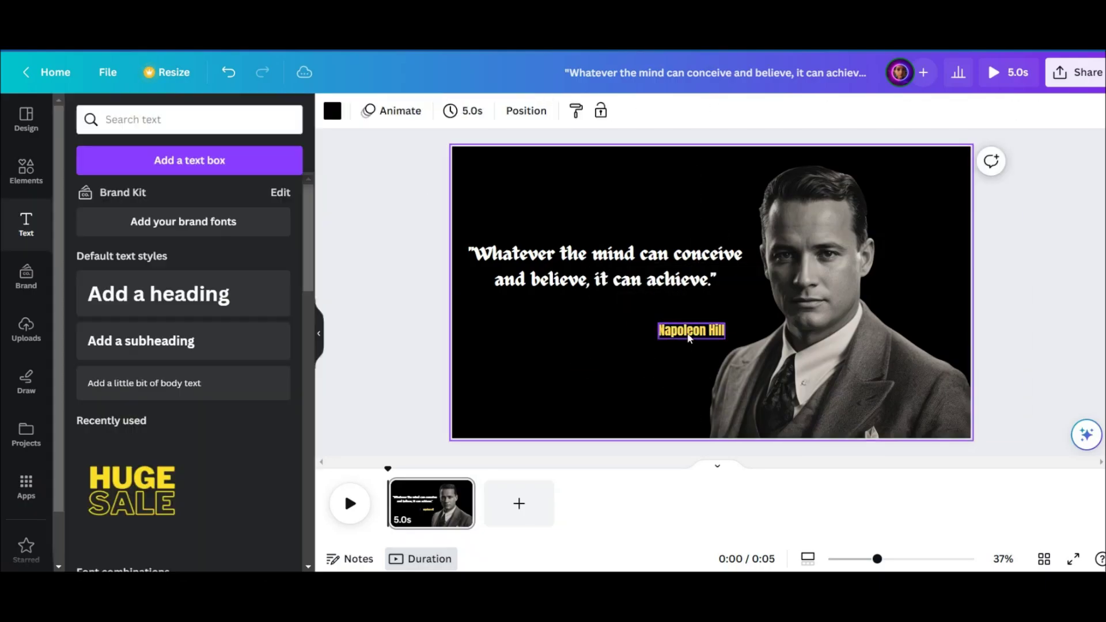
pyautogui.click(607, 306)
pyautogui.click(634, 276)
pyautogui.click(877, 111)
pyautogui.scroll(-4, 291, 218)
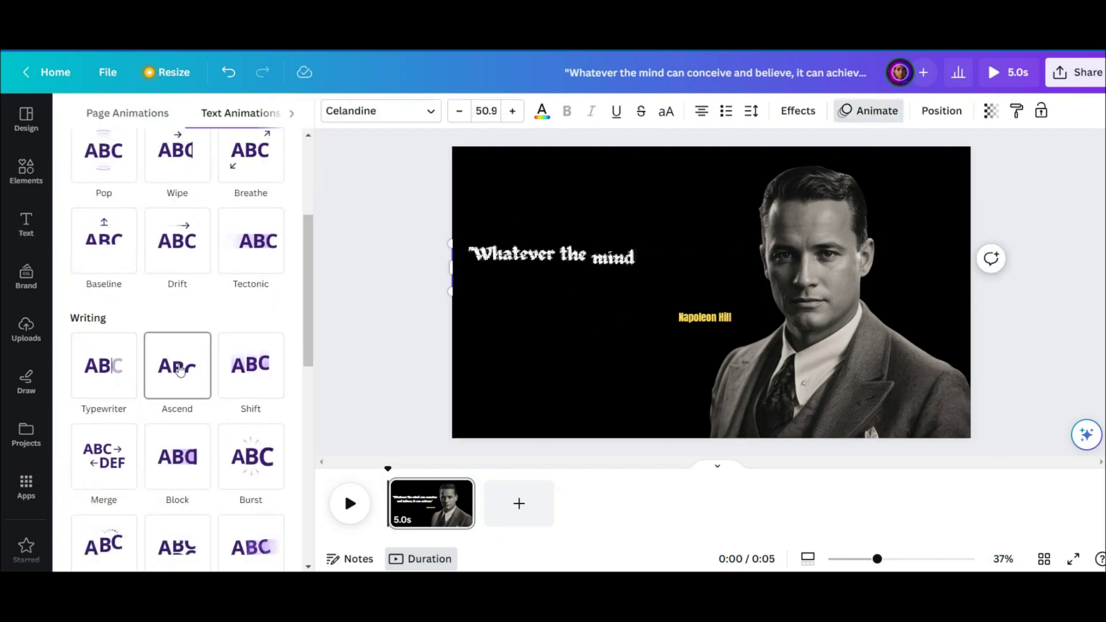
# Animate the quote with a slowed Typewriter effect and the Napoleon Hill credit with Rise
pyautogui.click(118, 363)
pyautogui.moveTo(163, 420); pyautogui.dragTo(81, 424)
pyautogui.click(678, 320)
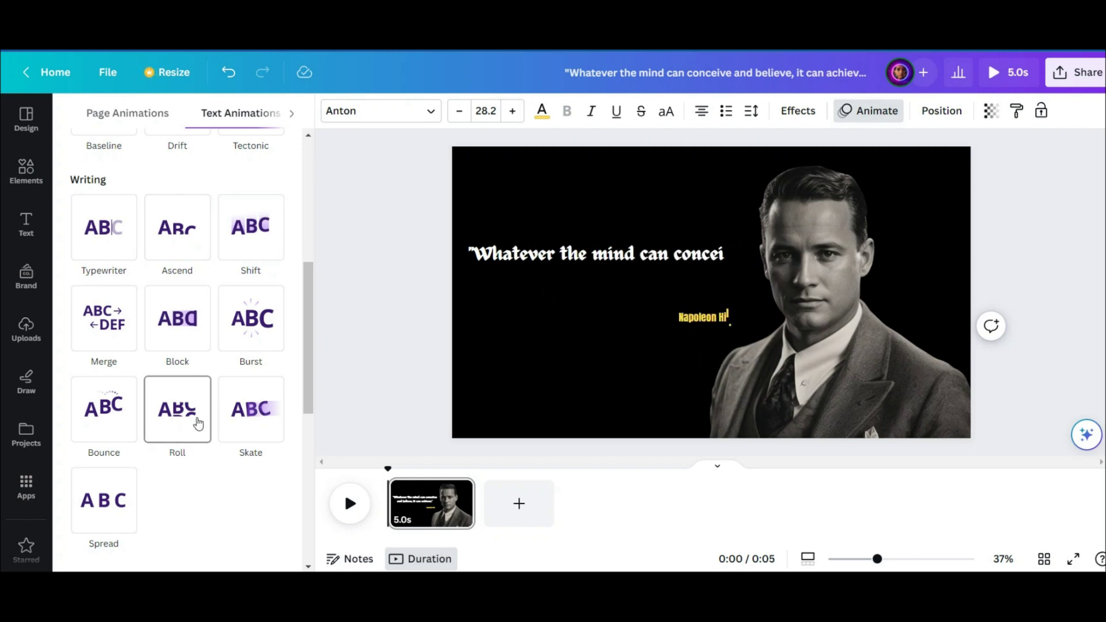
pyautogui.scroll(3, 225, 180)
pyautogui.click(178, 253)
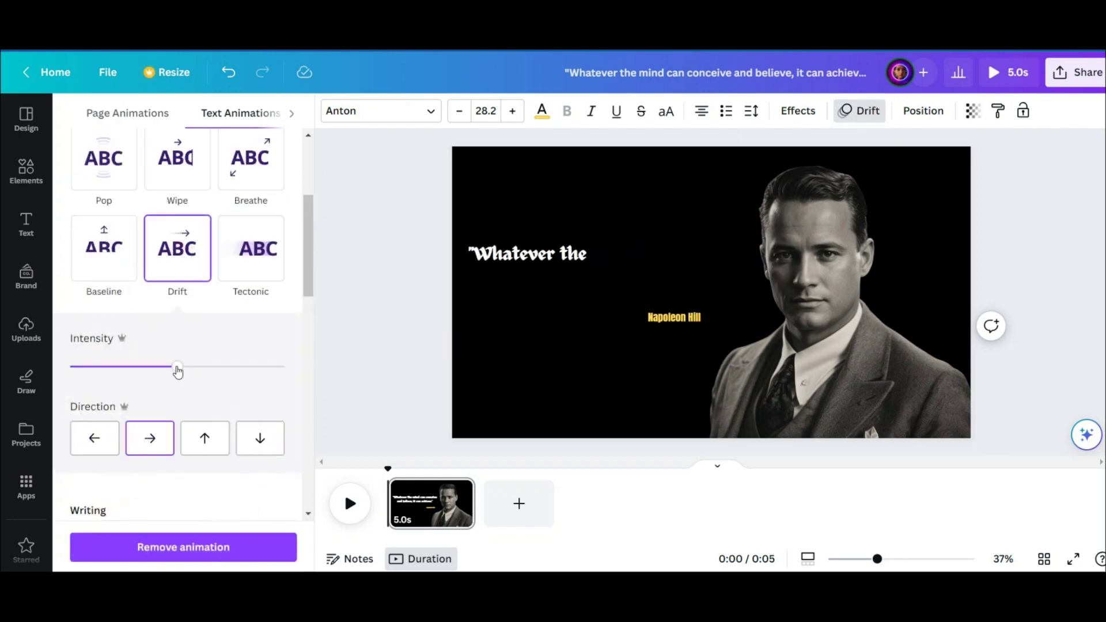
pyautogui.moveTo(178, 370); pyautogui.dragTo(82, 366)
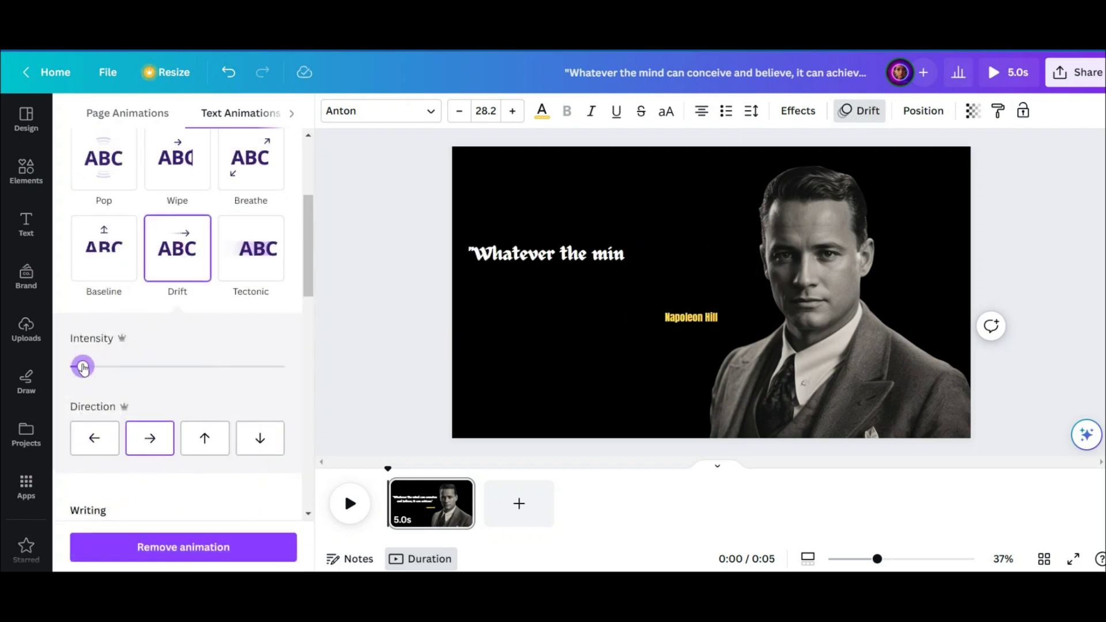
pyautogui.click(269, 443)
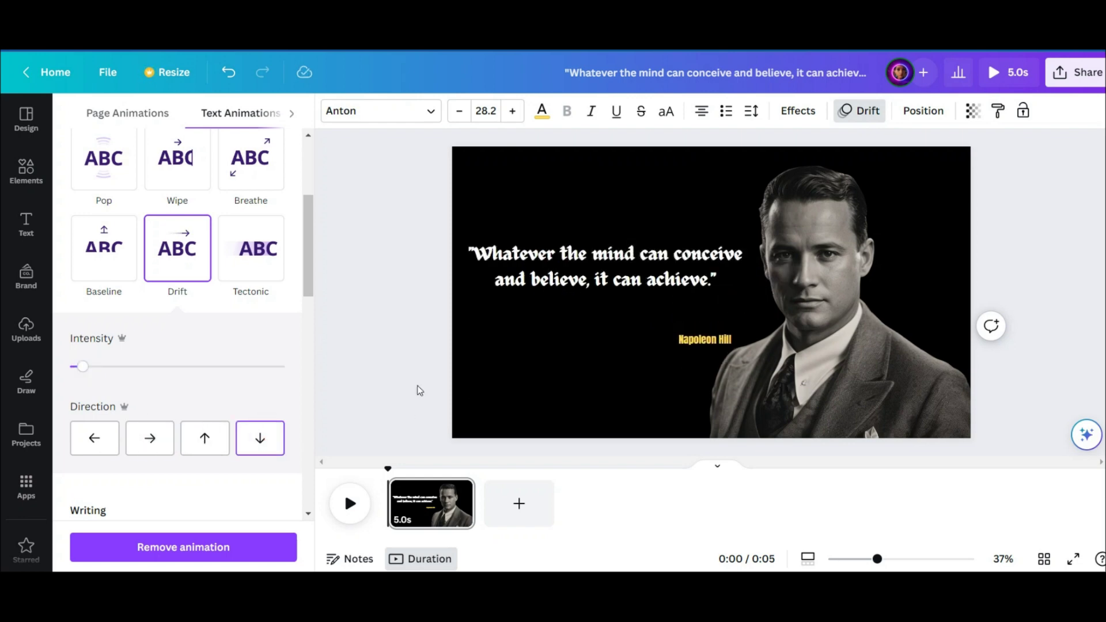
pyautogui.scroll(4, 145, 260)
pyautogui.click(111, 258)
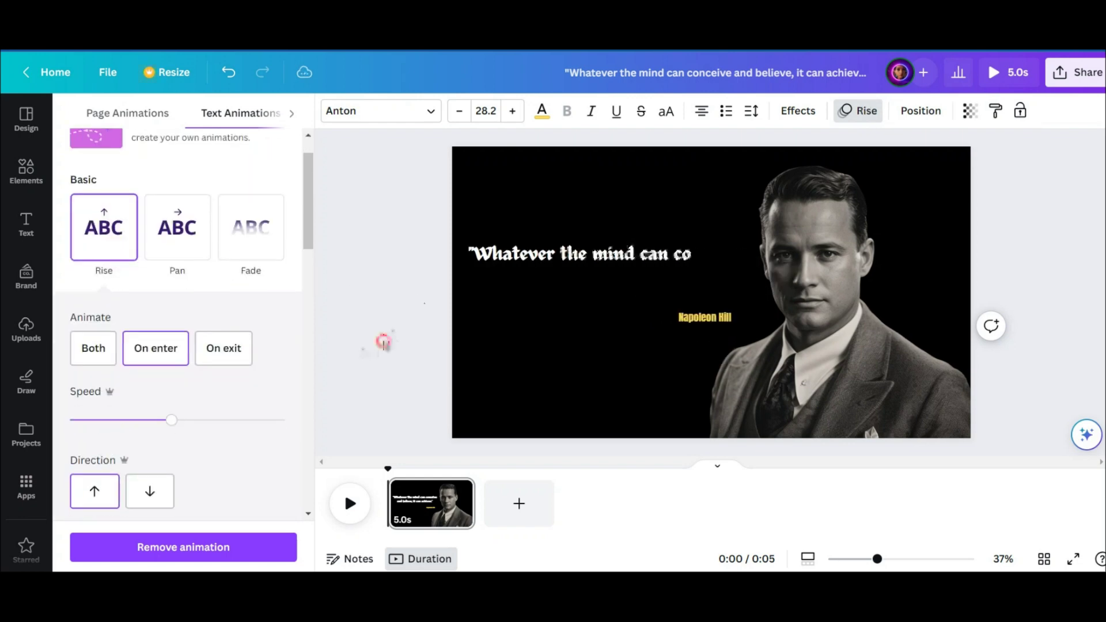
pyautogui.click(382, 340)
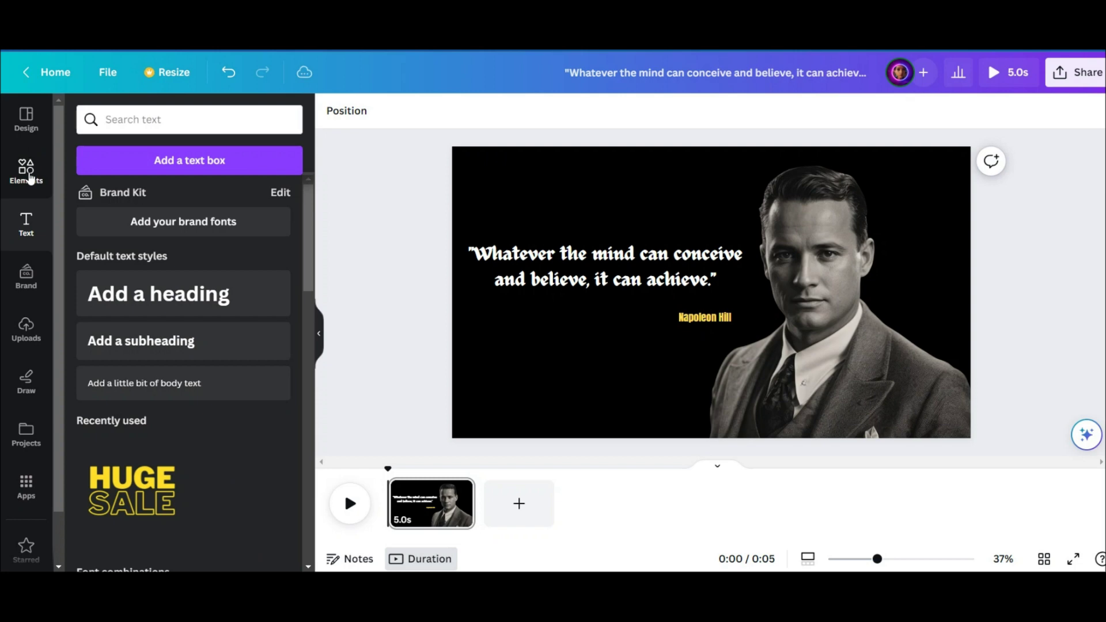
# Search the element graphics for 'cloud' and add the starry galaxy cloud graphic
pyautogui.click(26, 169)
pyautogui.click(148, 119)
pyautogui.write('cloud')
pyautogui.press('Return')
pyautogui.click(144, 155)
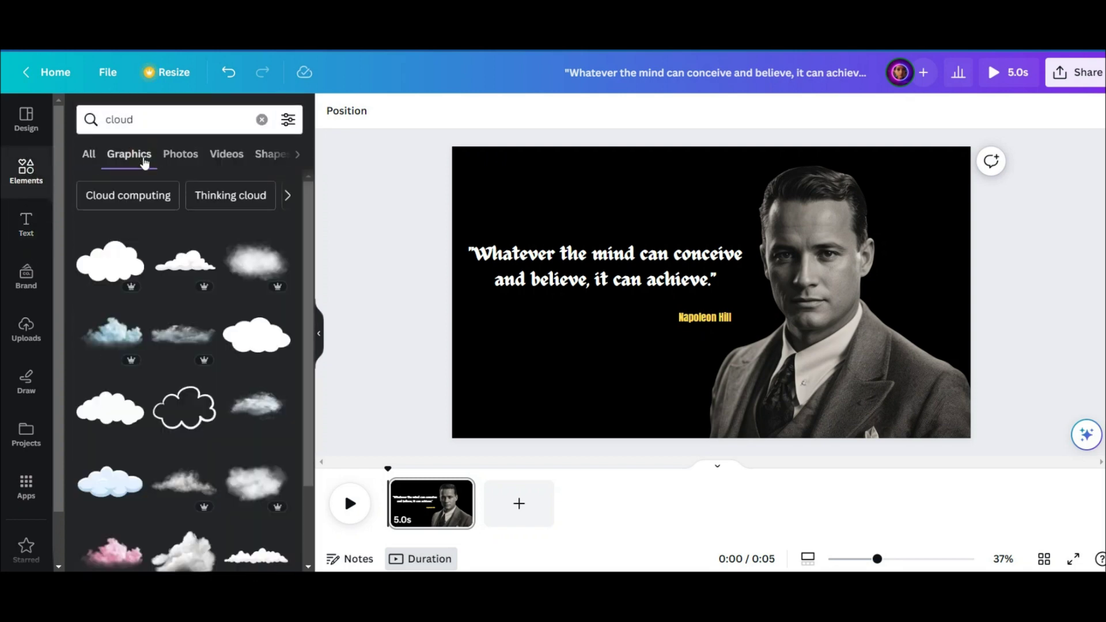
pyautogui.scroll(-5, 138, 261)
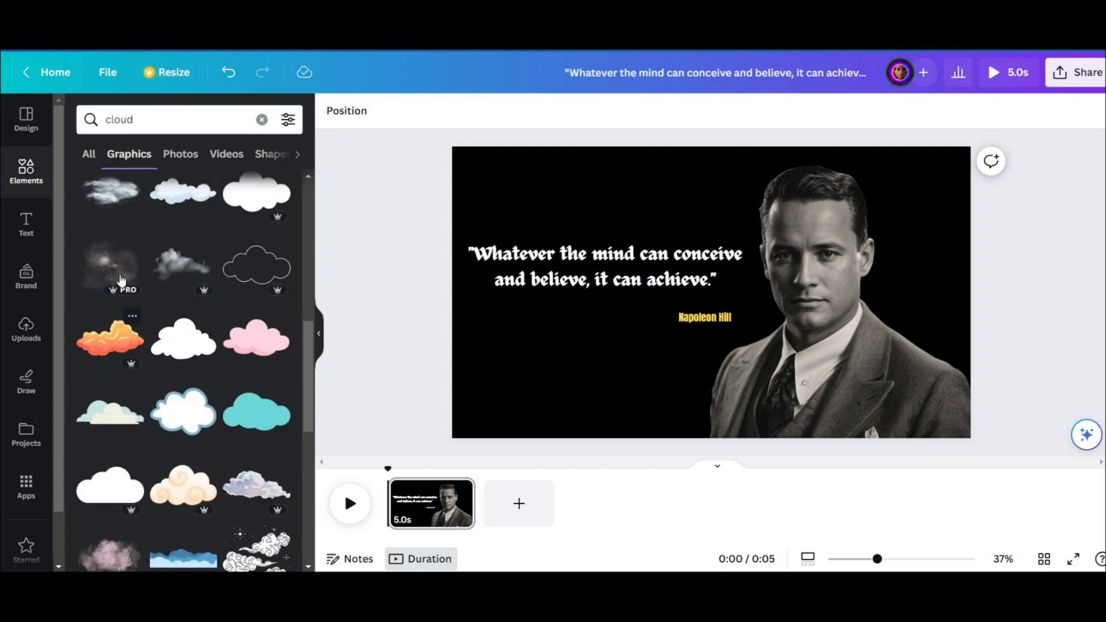
pyautogui.click(139, 261)
# Move and enlarge the galaxy graphic over the page and lower its transparency
pyautogui.moveTo(711, 290); pyautogui.dragTo(509, 175)
pyautogui.moveTo(655, 293); pyautogui.dragTo(842, 443)
pyautogui.click(647, 110)
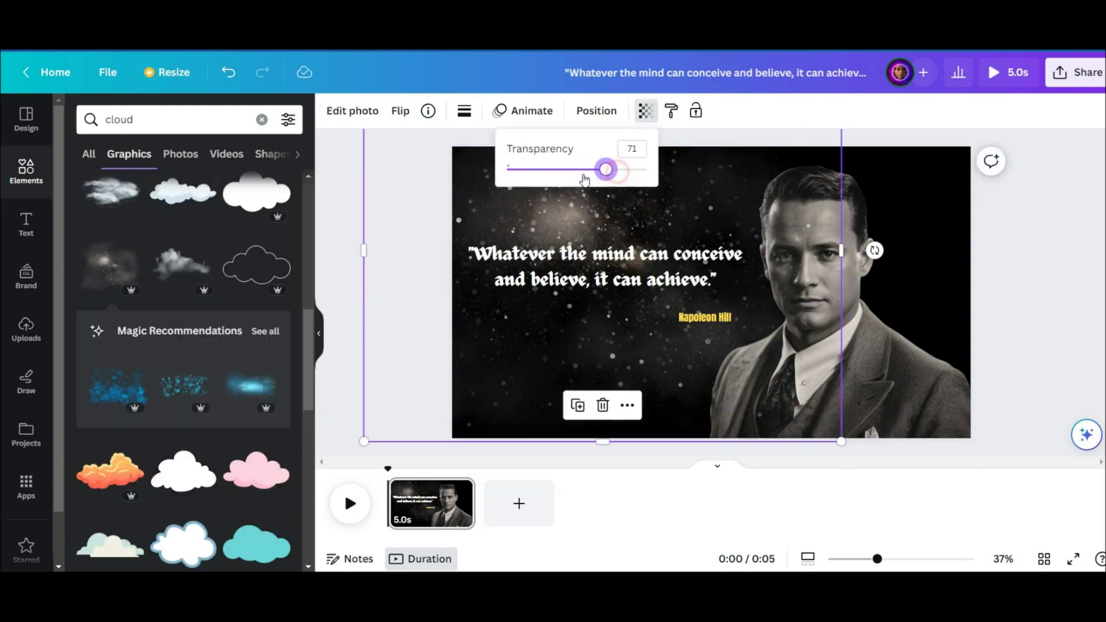
pyautogui.moveTo(617, 169); pyautogui.dragTo(560, 168)
# Send the galaxy graphic to the back, shift it right and tilt it slightly
pyautogui.rightClick(499, 342)
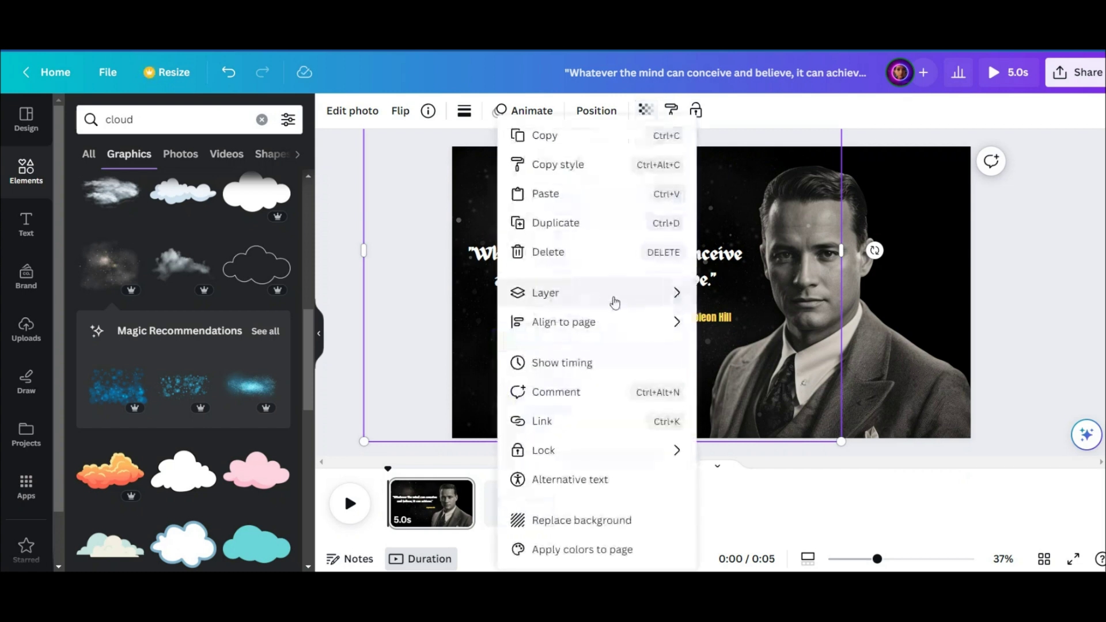
pyautogui.moveTo(604, 291)
pyautogui.click(756, 379)
pyautogui.moveTo(511, 386); pyautogui.dragTo(731, 451)
pyautogui.moveTo(587, 275); pyautogui.dragTo(601, 208)
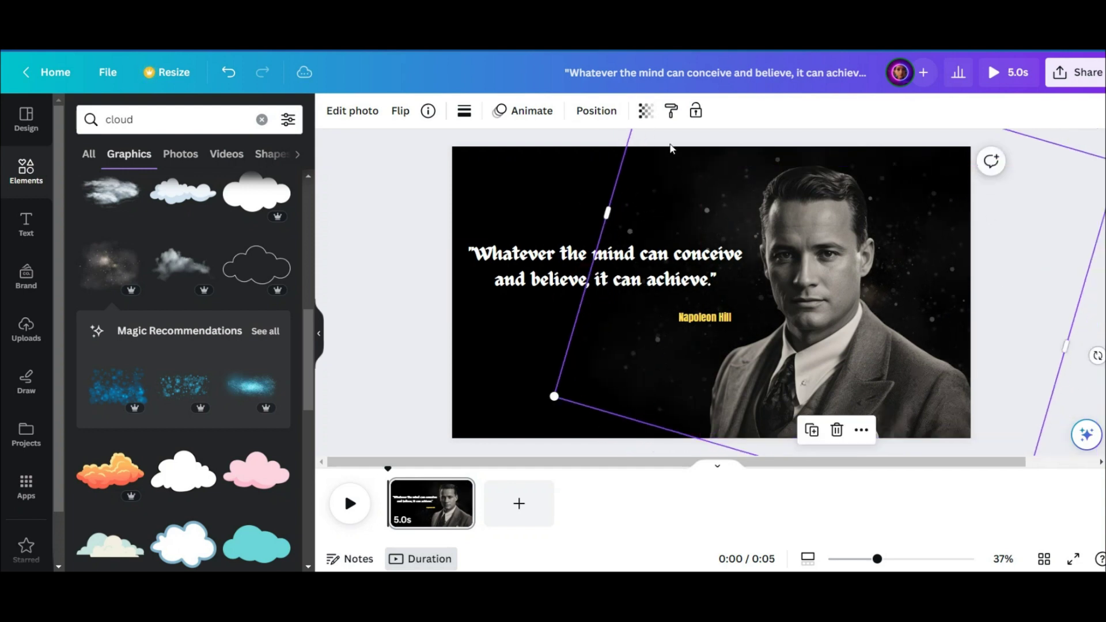
# Give the galaxy graphic a Rotate motion effect after trying Flicker
pyautogui.click(529, 112)
pyautogui.scroll(-8, 271, 254)
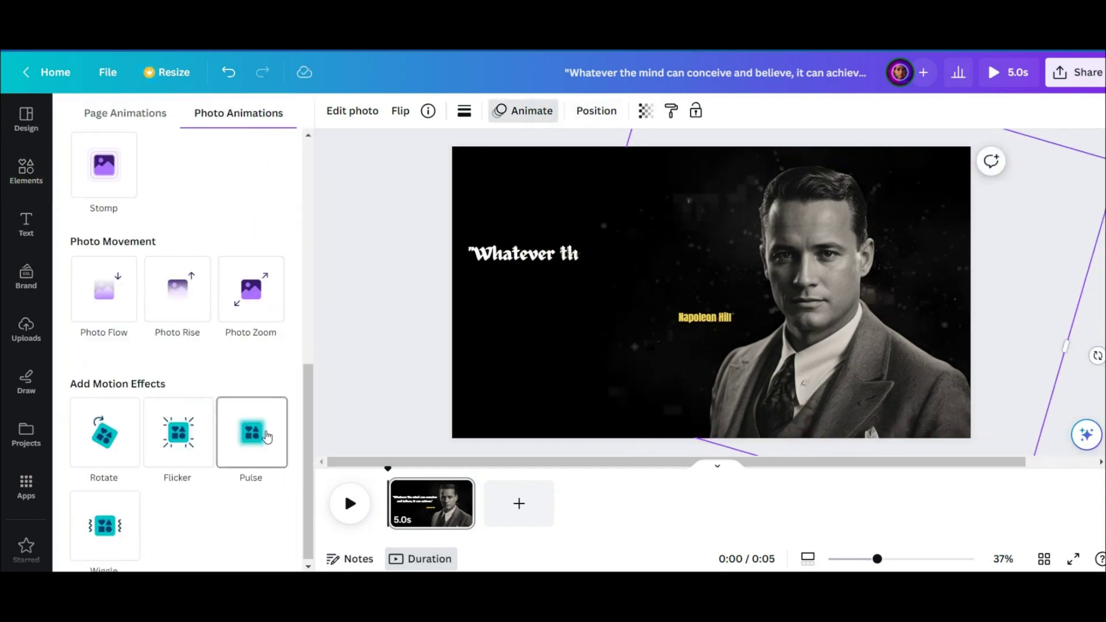
pyautogui.click(194, 443)
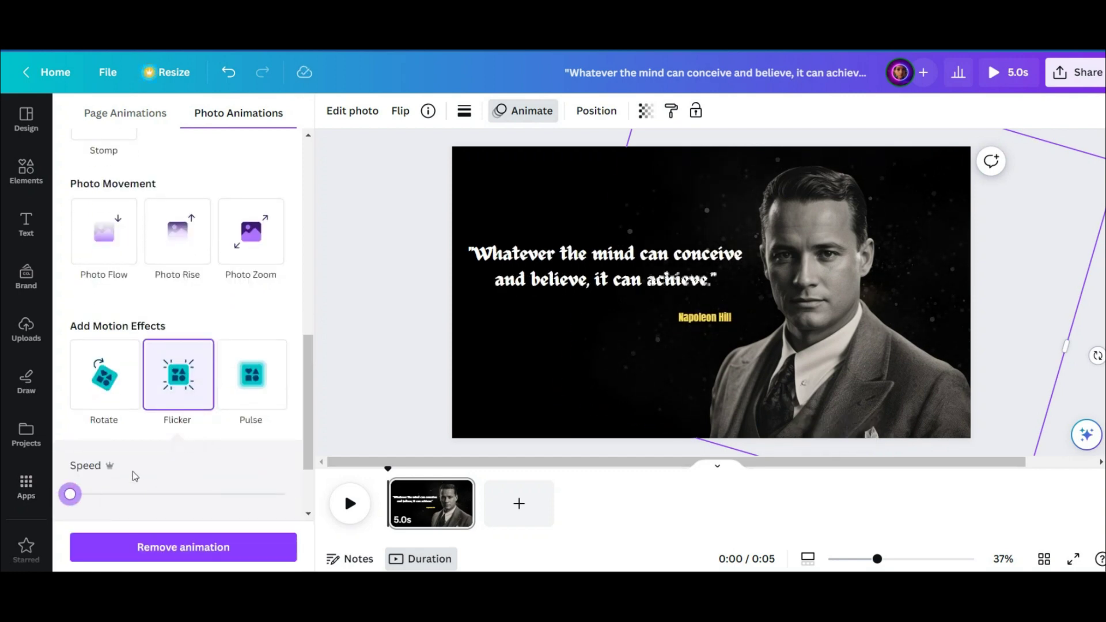
pyautogui.click(113, 397)
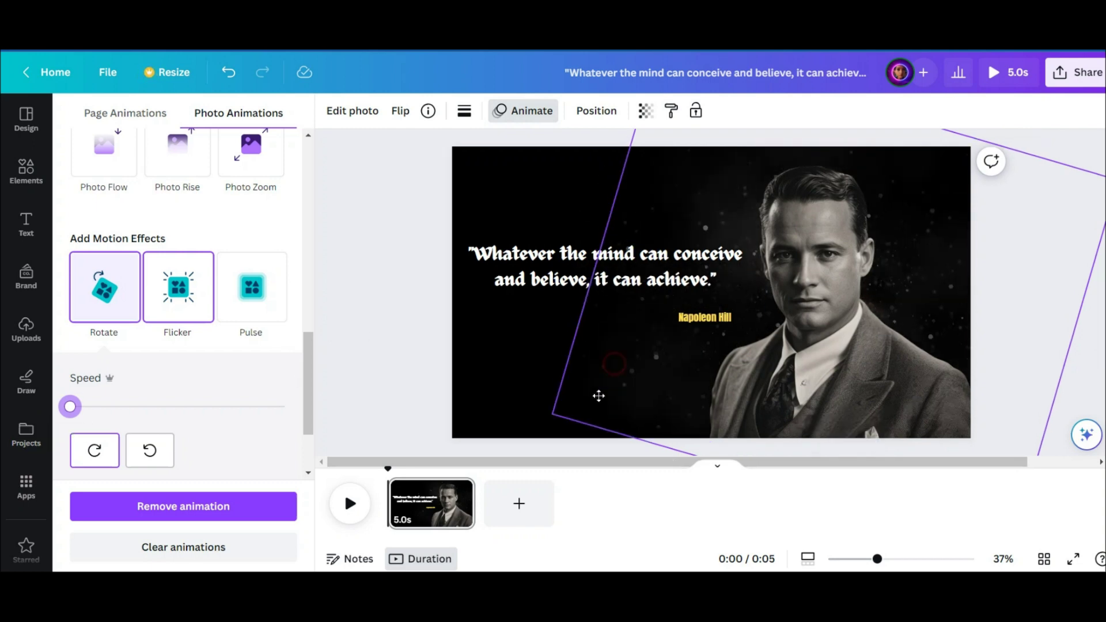
pyautogui.click(375, 269)
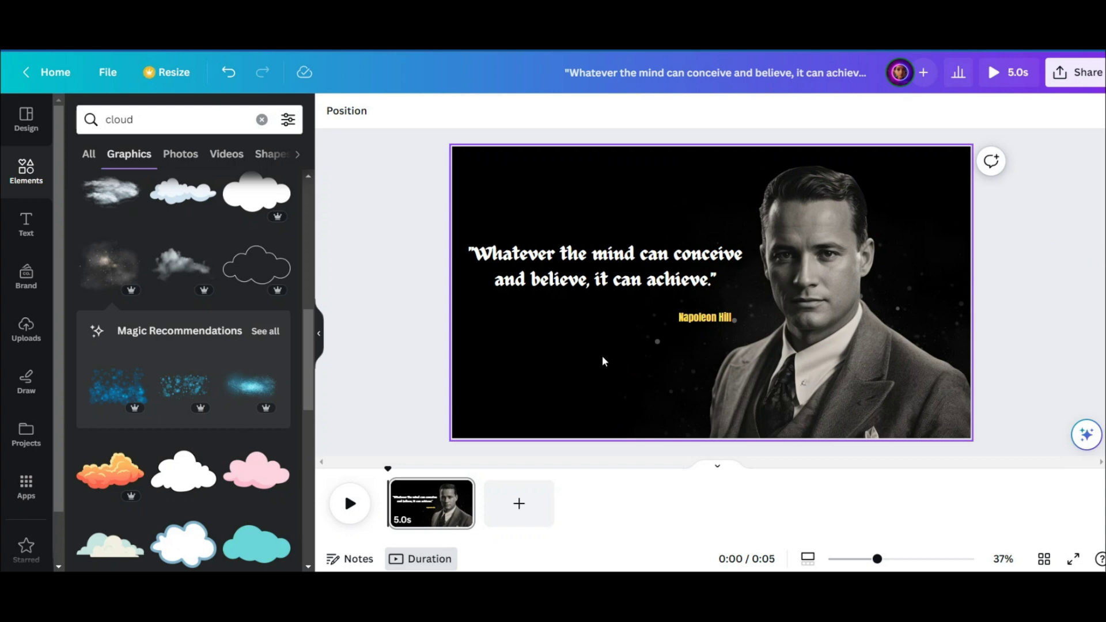
# Duplicate pages until the video has five pages
pyautogui.rightClick(466, 490)
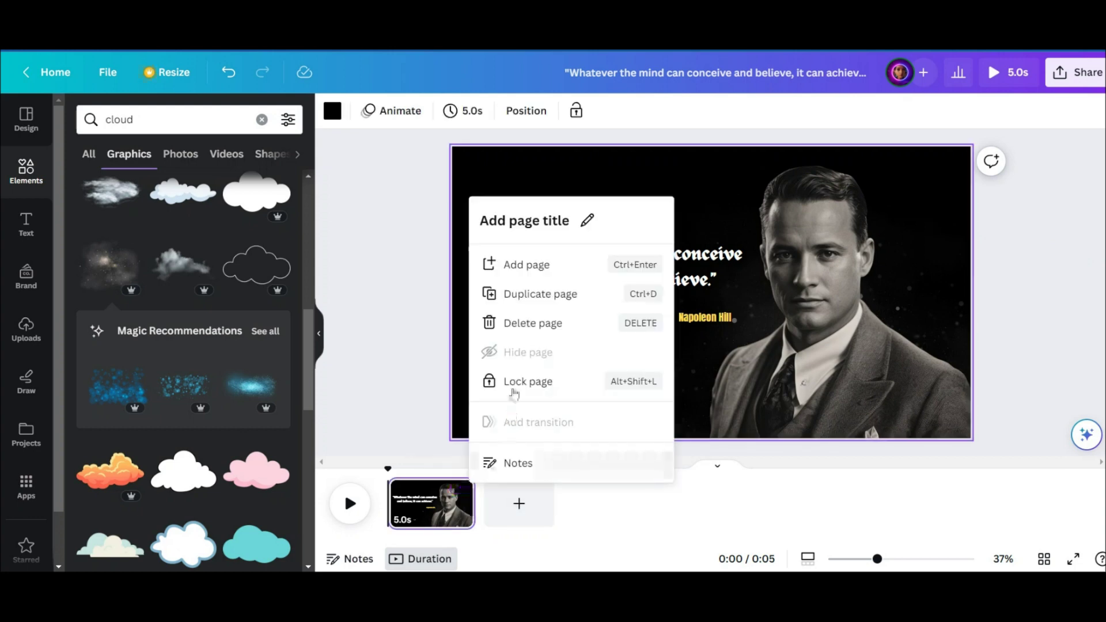
pyautogui.click(539, 295)
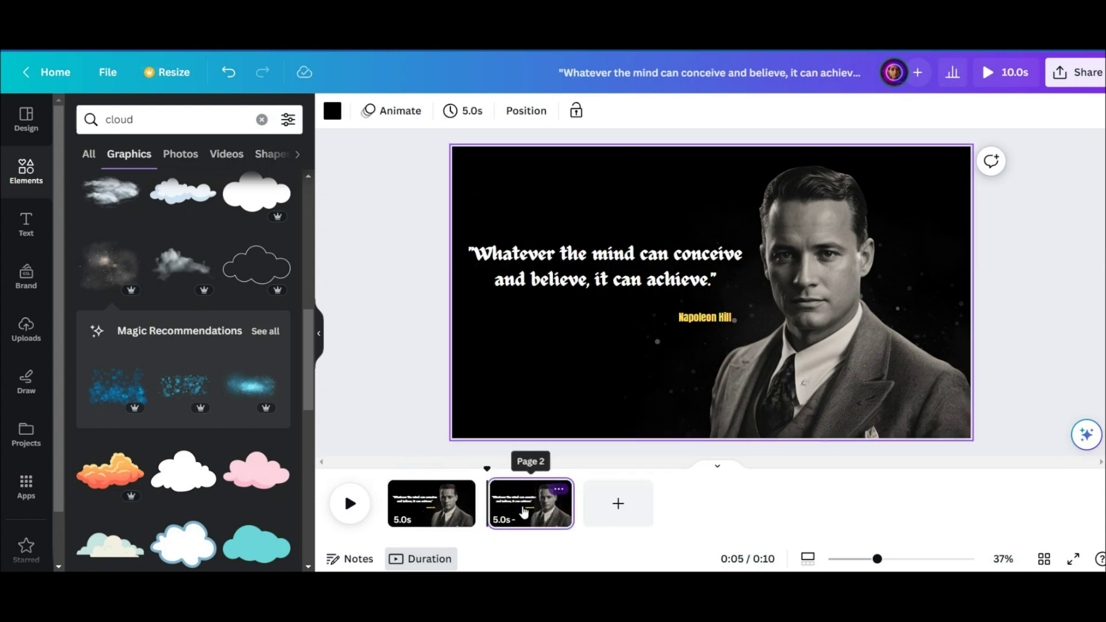
pyautogui.click(560, 490)
pyautogui.click(663, 293)
pyautogui.click(659, 491)
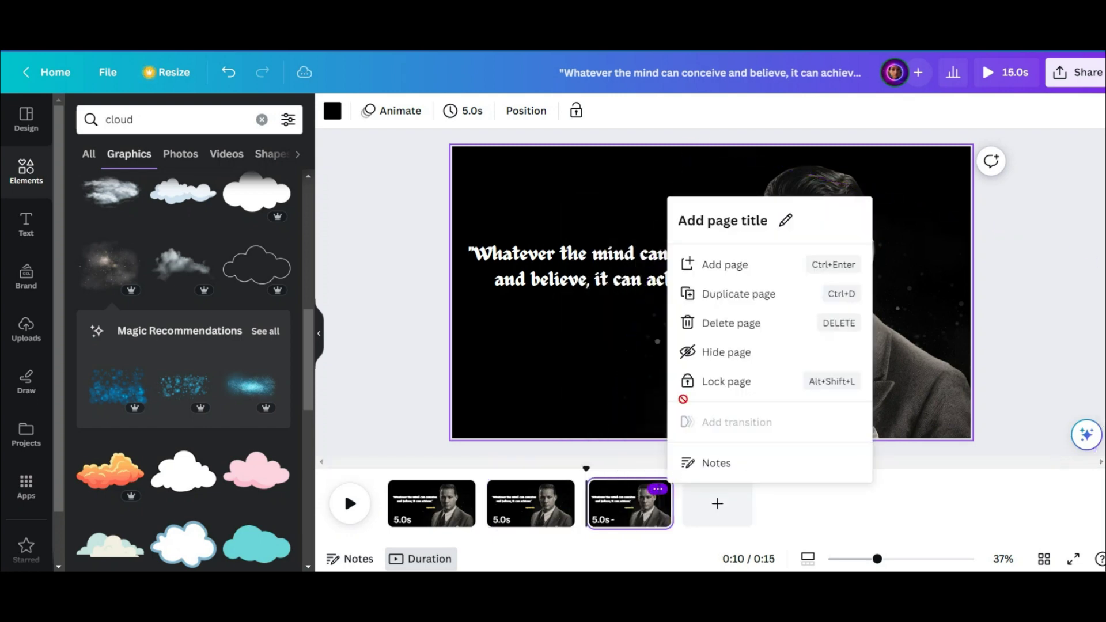
pyautogui.click(762, 295)
pyautogui.click(659, 491)
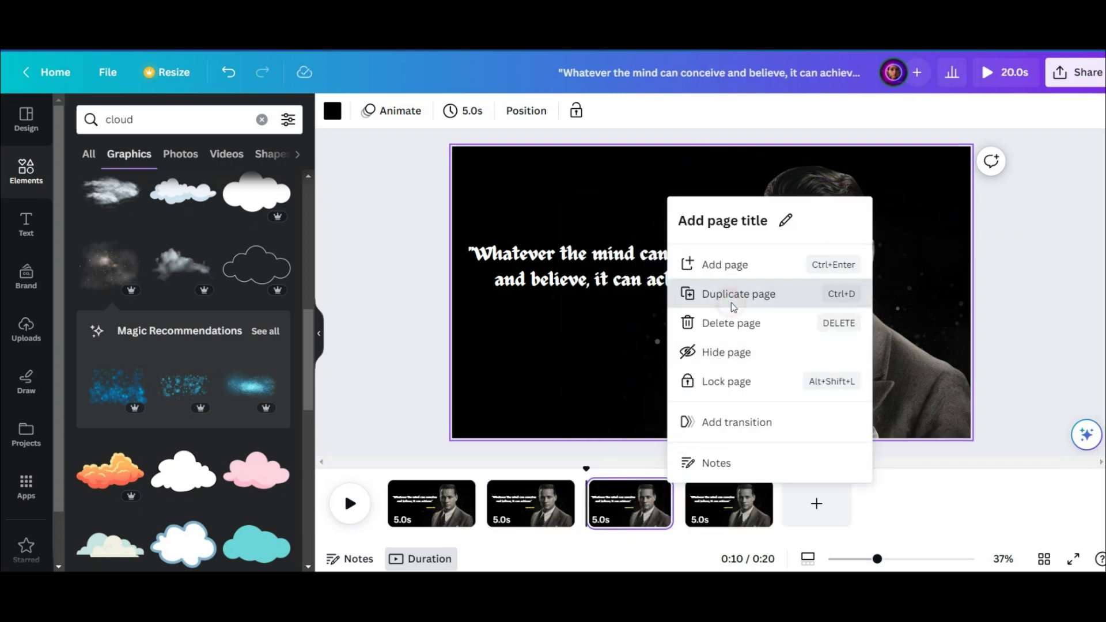
pyautogui.click(735, 295)
# Replace page 2's quote with a new one copied from ChatGPT and remove its list numbering
pyautogui.click(530, 506)
pyautogui.click(579, 258)
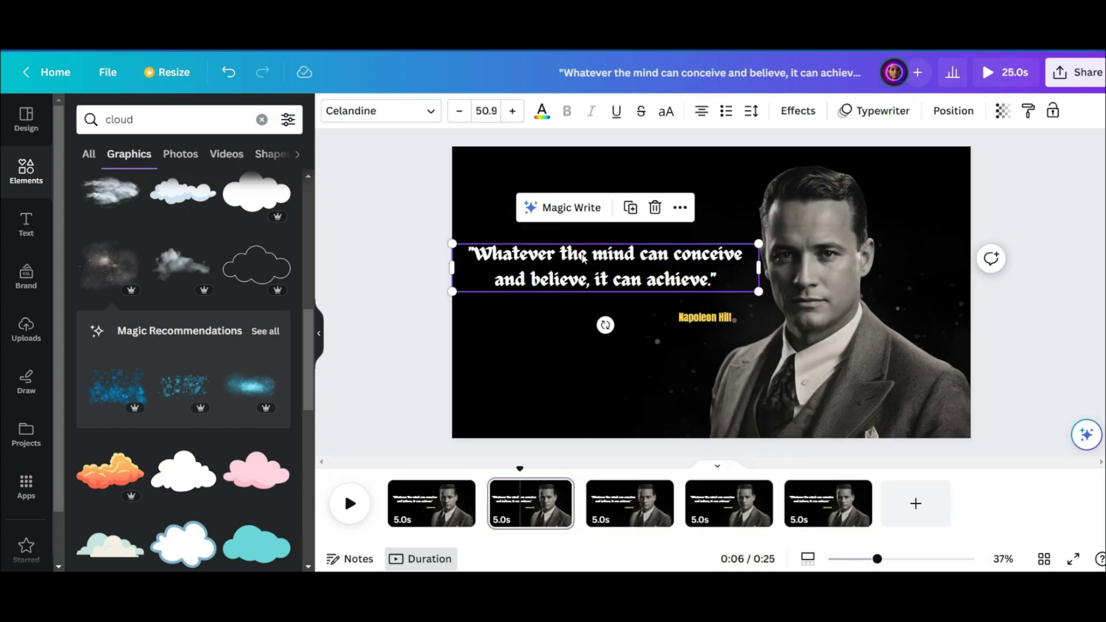
pyautogui.click(576, 261)
pyautogui.hotkey('ctrl', 'c')
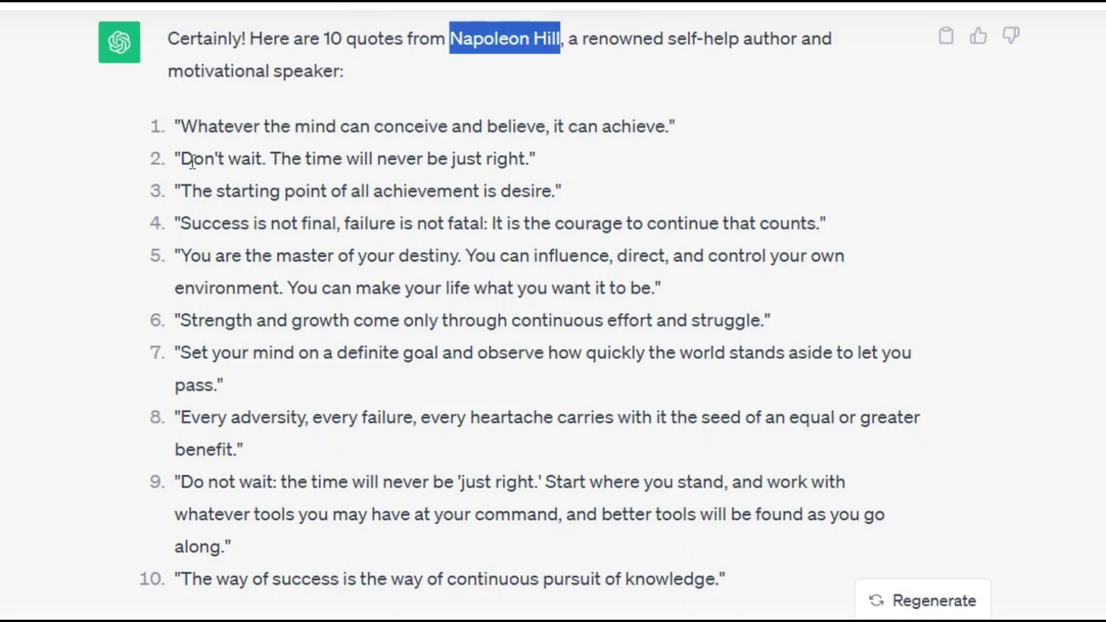
pyautogui.moveTo(176, 158); pyautogui.dragTo(420, 157)
pyautogui.moveTo(533, 158); pyautogui.dragTo(174, 163)
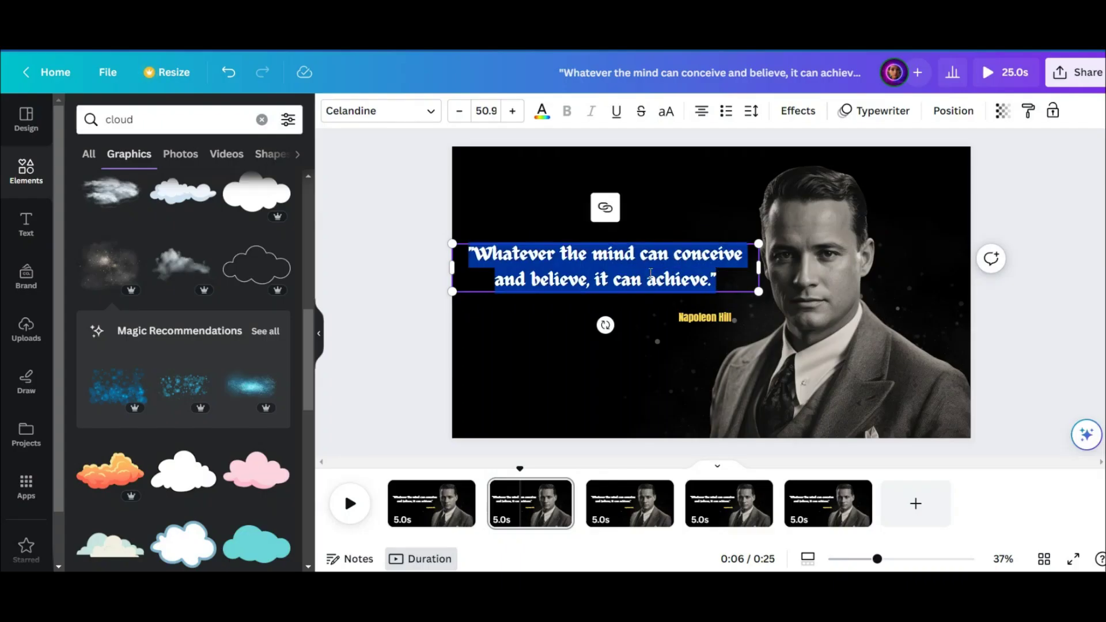
pyautogui.write('"Don\'t wait. The time will never be just right."')
pyautogui.press('Home')
pyautogui.press('BackSpace')
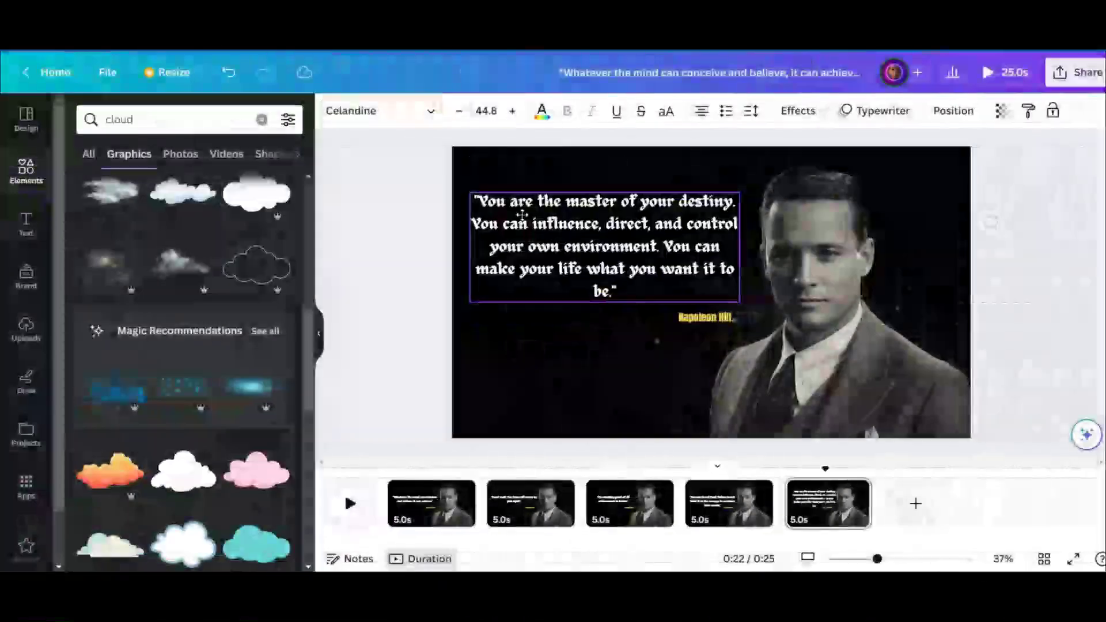
# Widen page 5's quote box and move on to the quotes on pages 4 and 3
pyautogui.moveTo(742, 236); pyautogui.dragTo(747, 248)
pyautogui.click(730, 496)
pyautogui.click(507, 254)
pyautogui.click(629, 503)
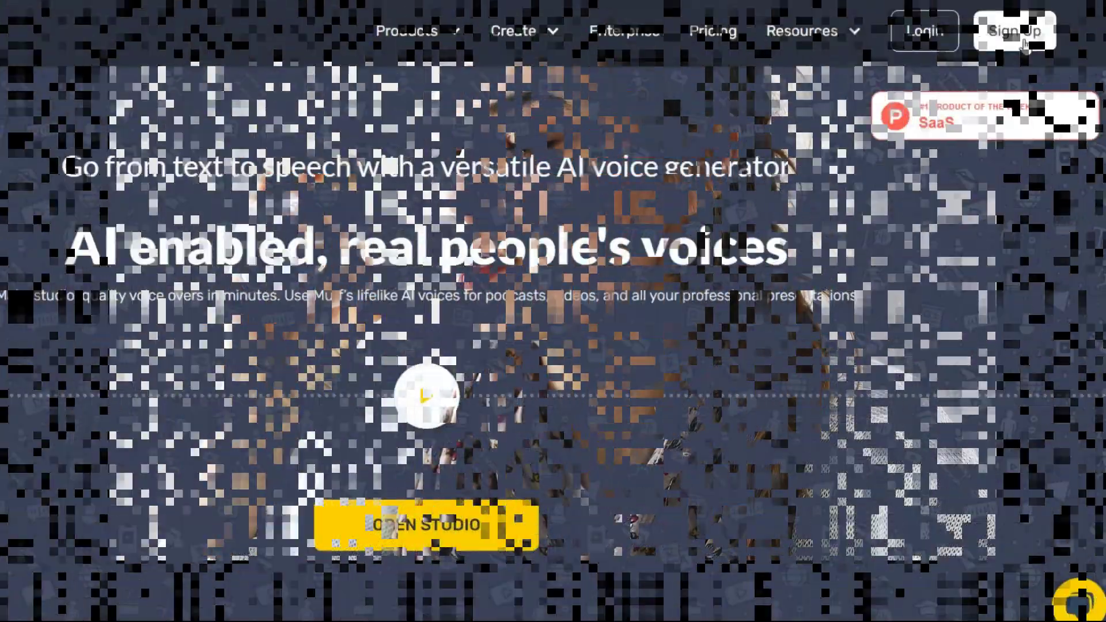
# Sign up for Murf and create a new blank project
pyautogui.click(1015, 31)
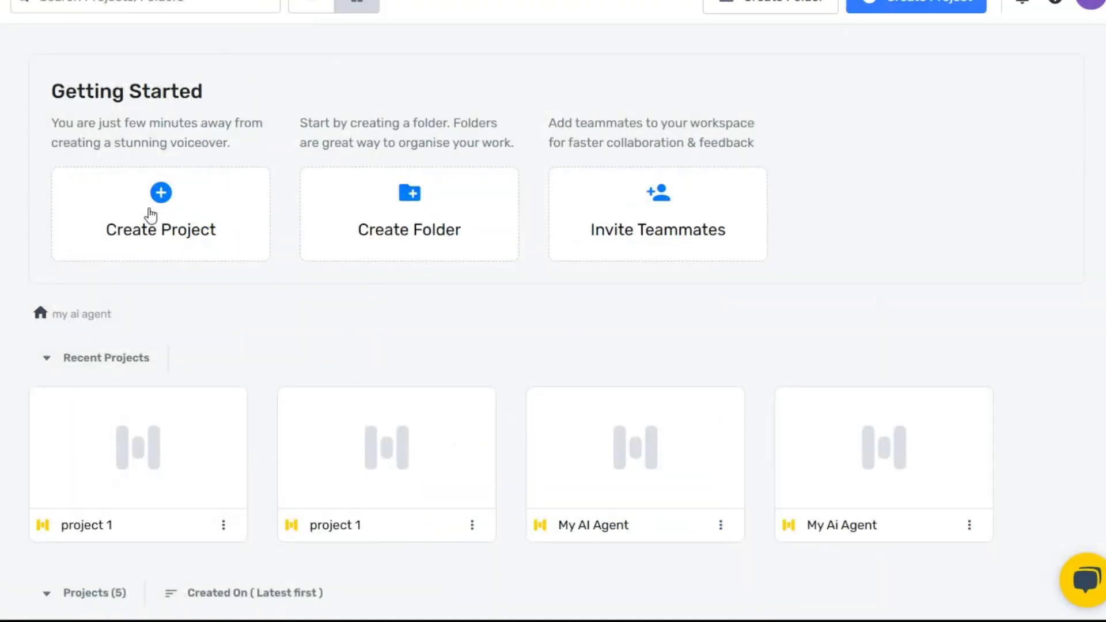
pyautogui.click(148, 215)
pyautogui.click(259, 354)
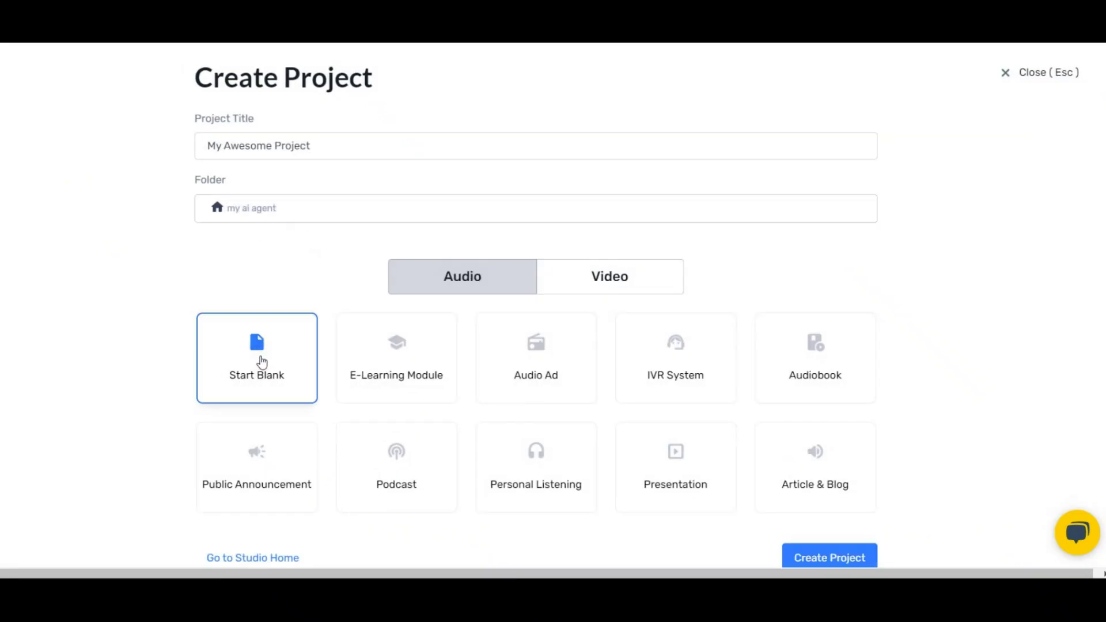
pyautogui.click(842, 557)
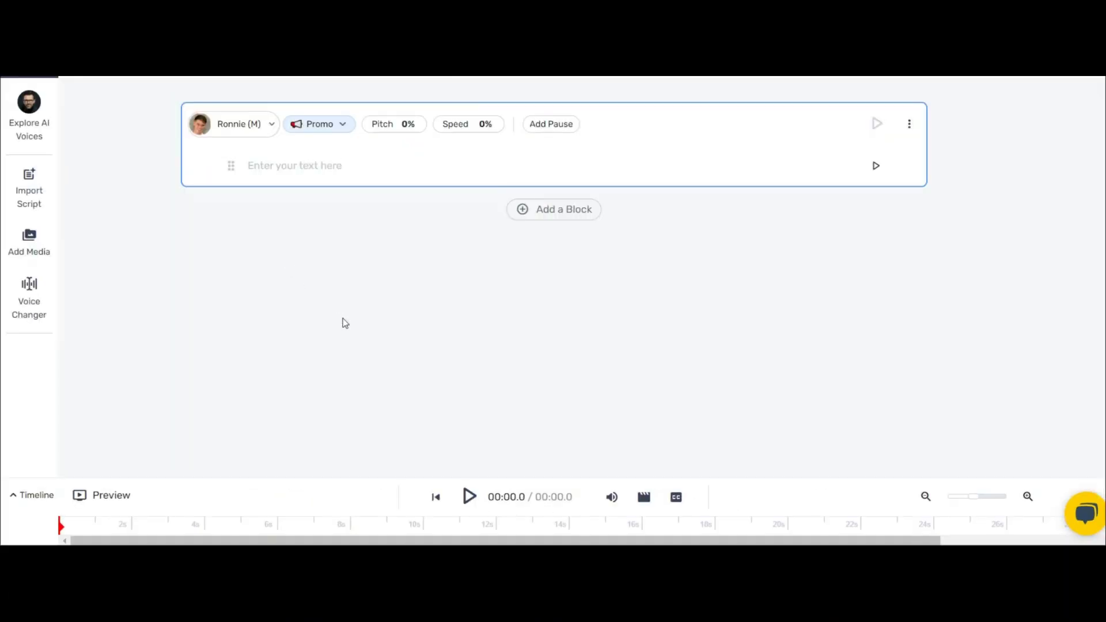
# Paste 'Whatever the mind can conceive and believe, it can achieve.' into the text block and open the voice choices
pyautogui.click(300, 167)
pyautogui.hotkey('ctrl', 'v')
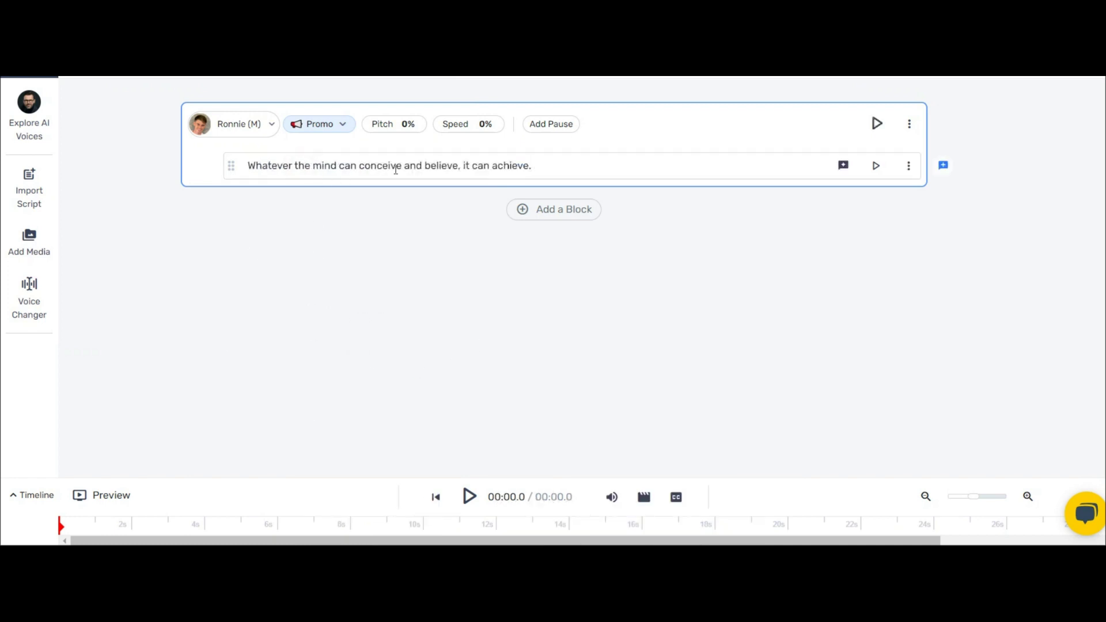
pyautogui.click(225, 130)
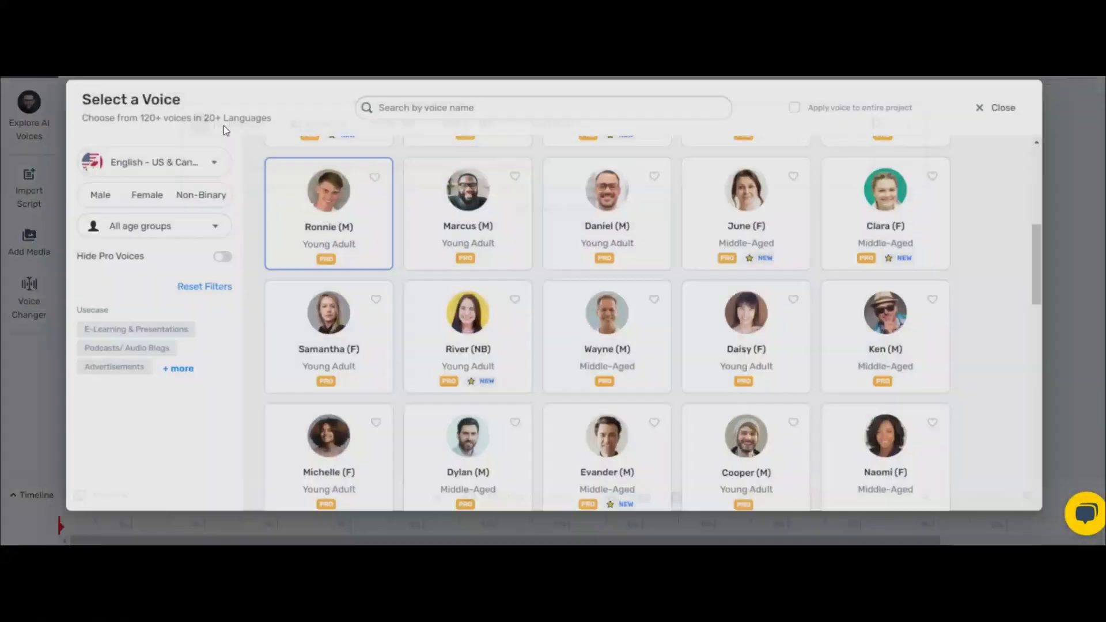
# Filter the Murf voices to English - US & Canada, briefly trying gender and age filters
pyautogui.click(140, 156)
pyautogui.scroll(-8, 173, 299)
pyautogui.scroll(8, 158, 435)
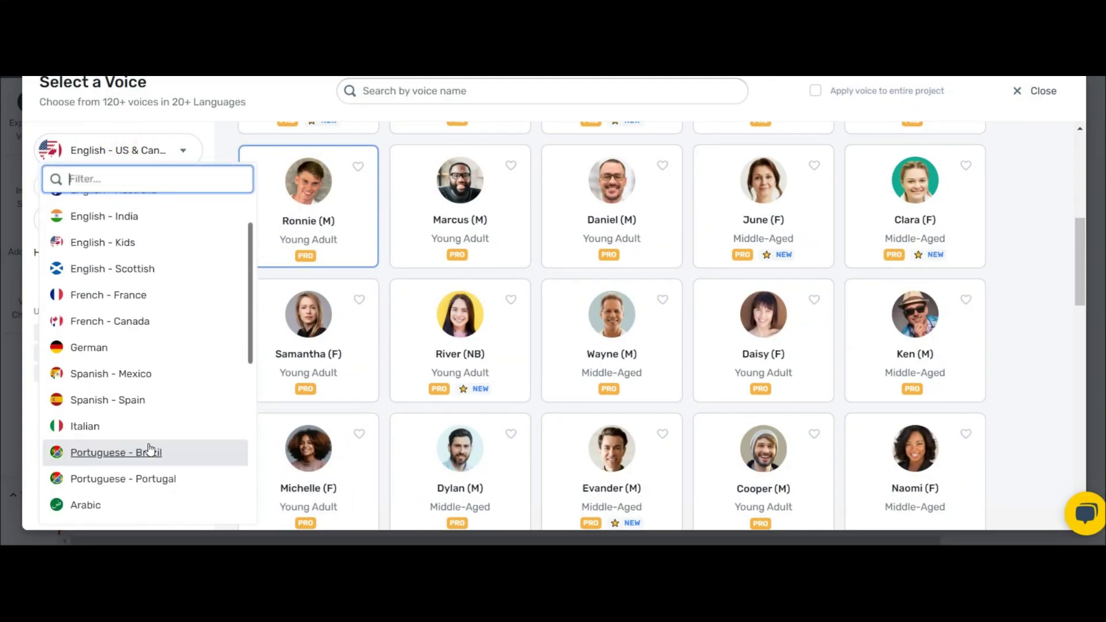
pyautogui.click(113, 213)
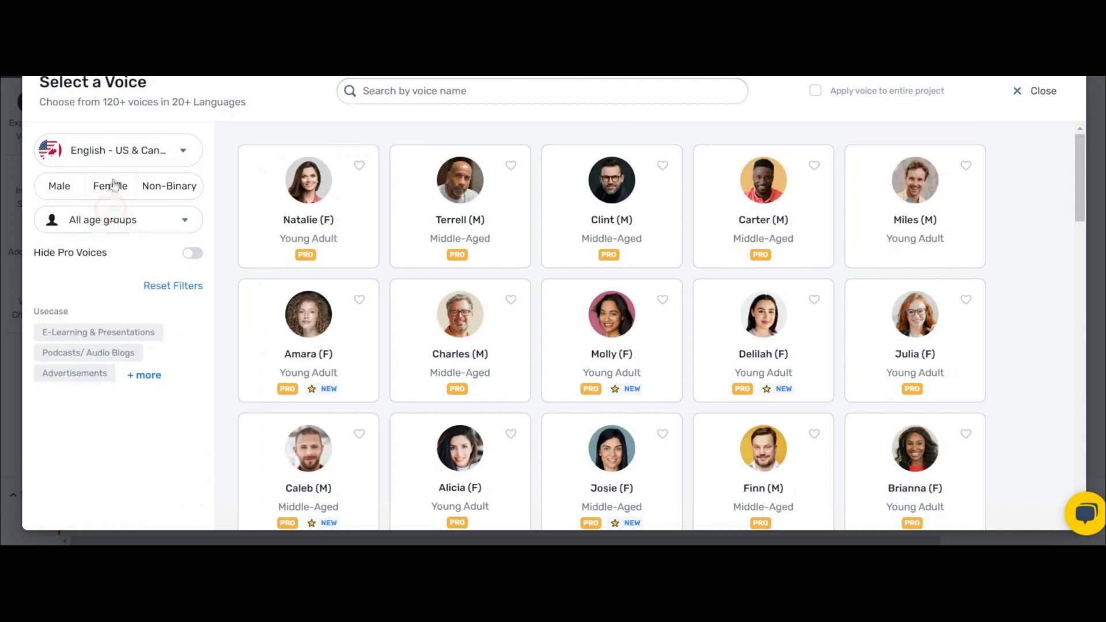
pyautogui.click(61, 186)
pyautogui.click(61, 186)
pyautogui.click(107, 187)
pyautogui.click(107, 189)
pyautogui.click(185, 225)
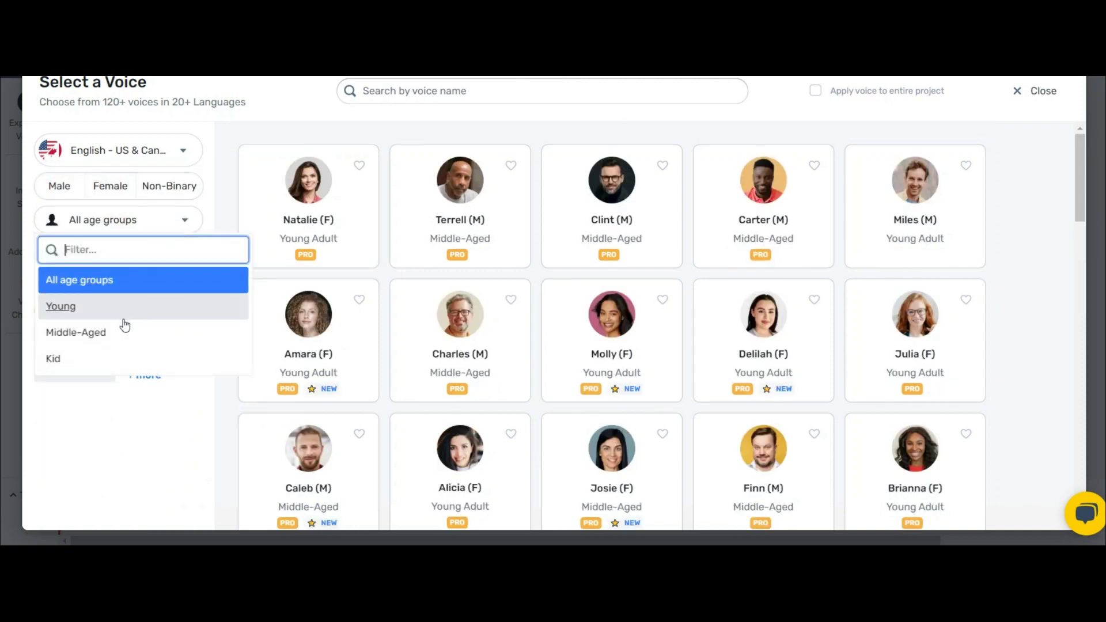
pyautogui.click(220, 219)
pyautogui.click(147, 375)
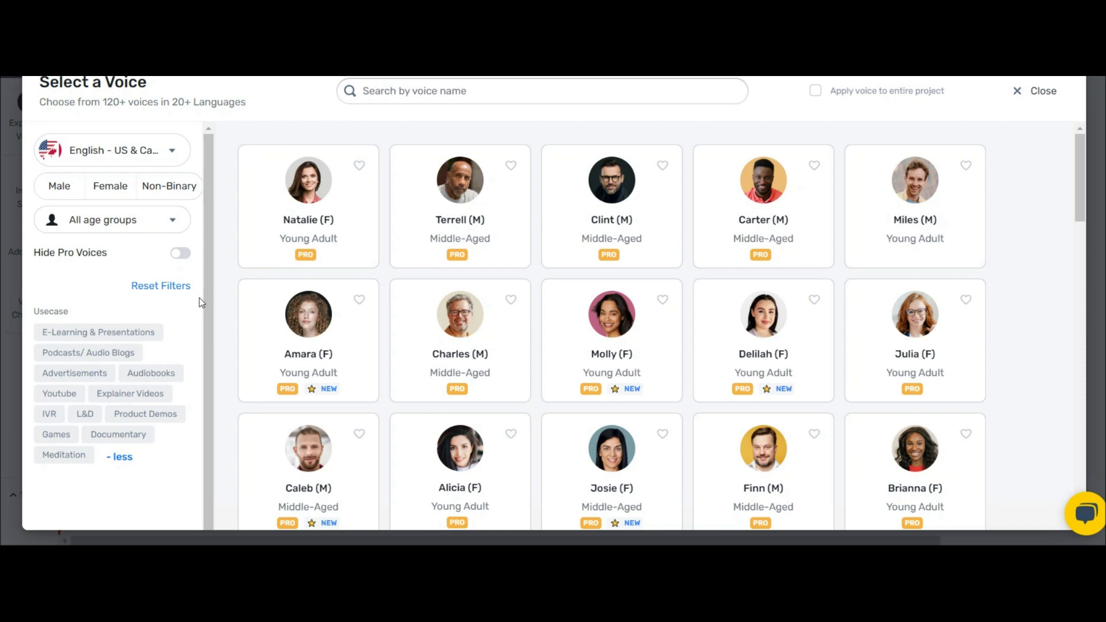
# Play Clint (M)'s voice sample and select him as the quote block's voice
pyautogui.moveTo(315, 196)
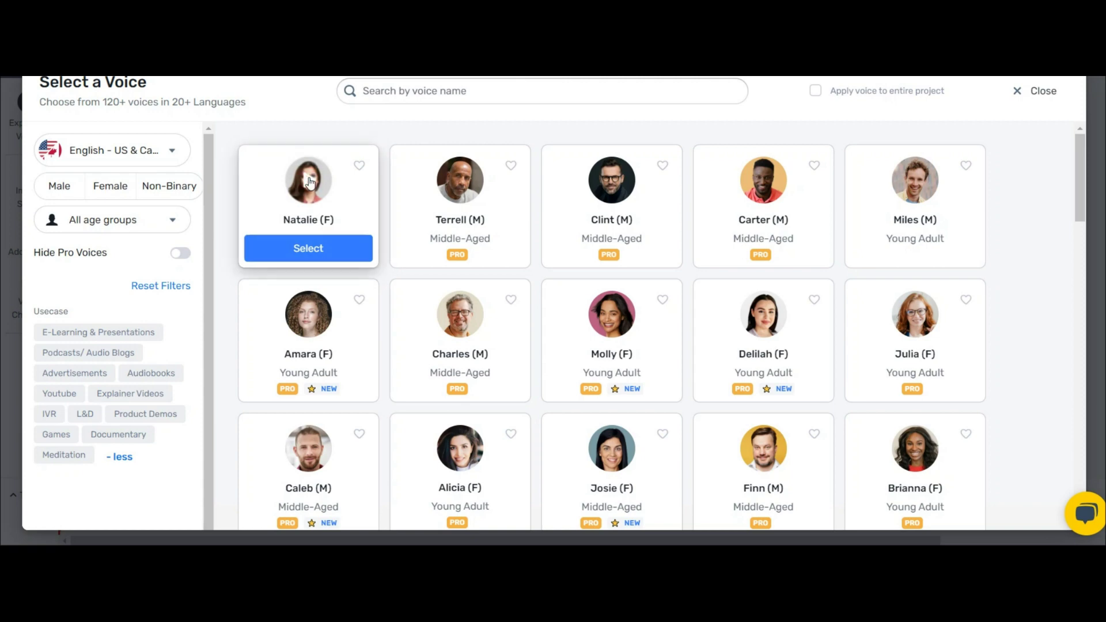
pyautogui.click(616, 184)
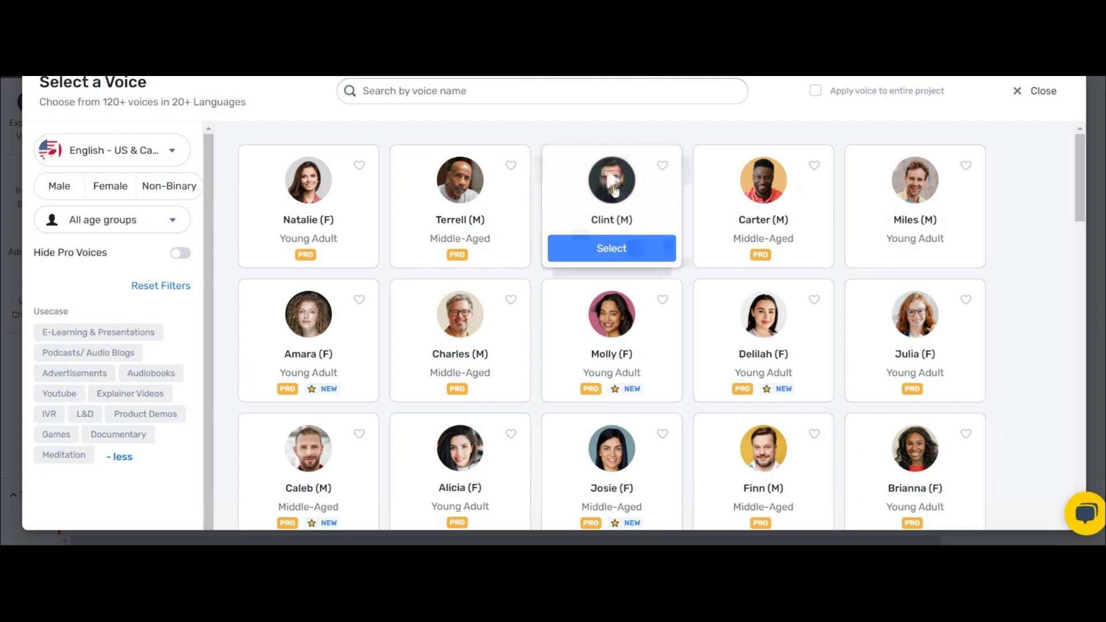
pyautogui.scroll(-4, 576, 345)
pyautogui.scroll(-5, 576, 368)
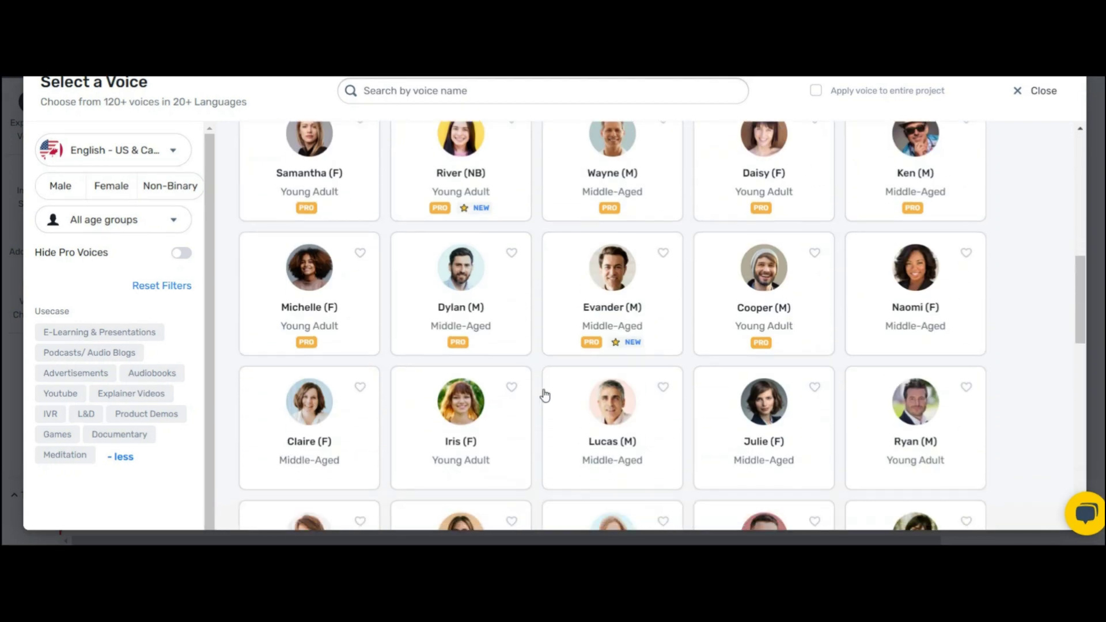
pyautogui.scroll(-5, 835, 374)
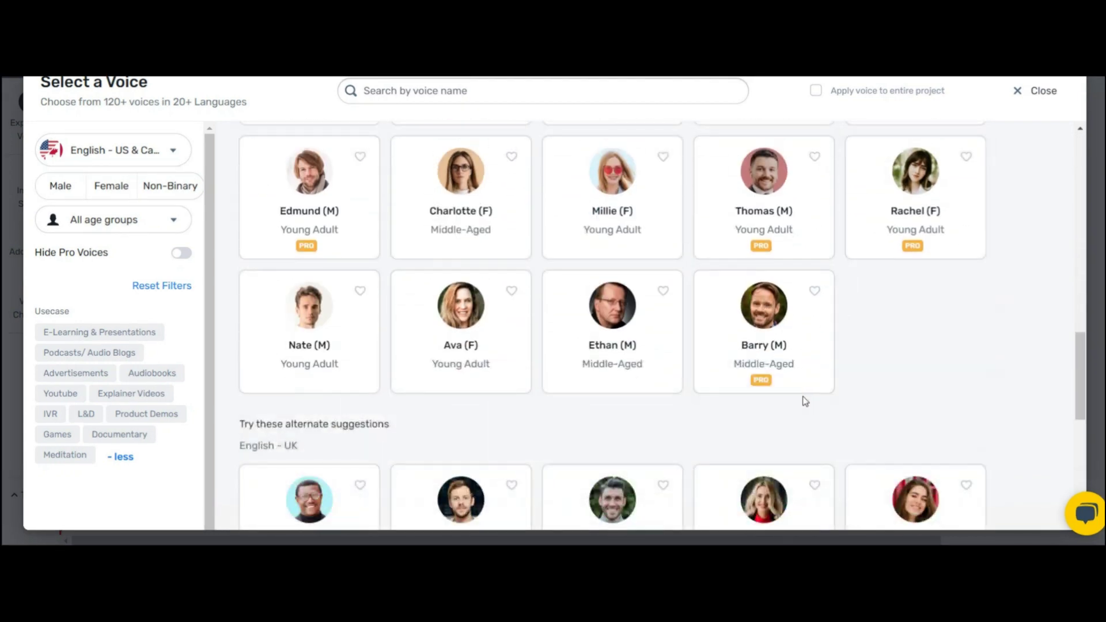
pyautogui.scroll(15, 804, 397)
pyautogui.moveTo(619, 187)
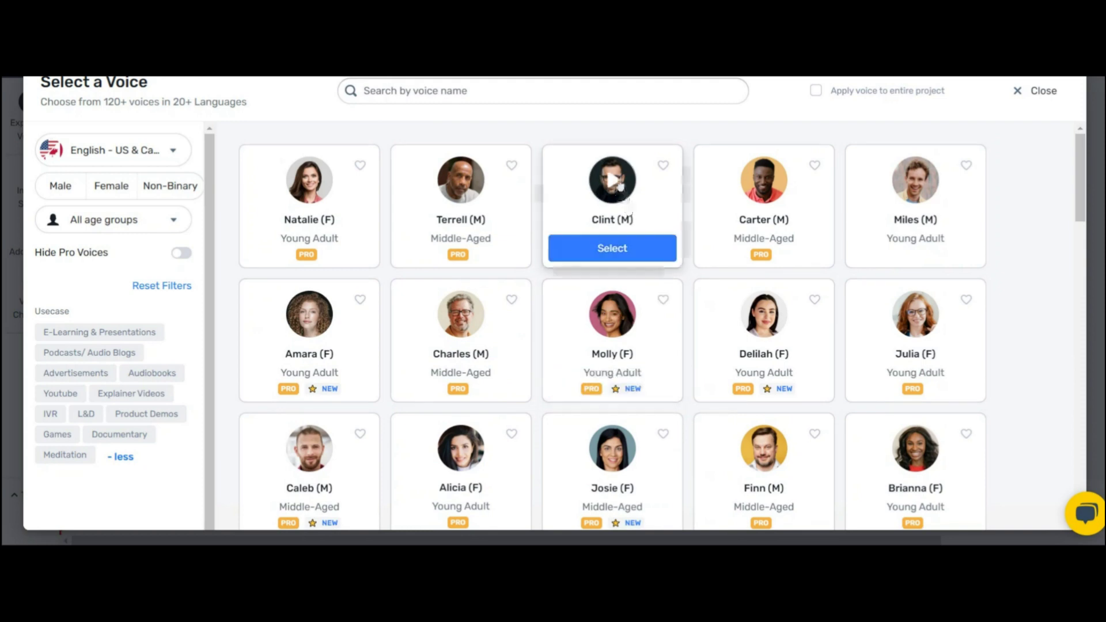
pyautogui.click(626, 257)
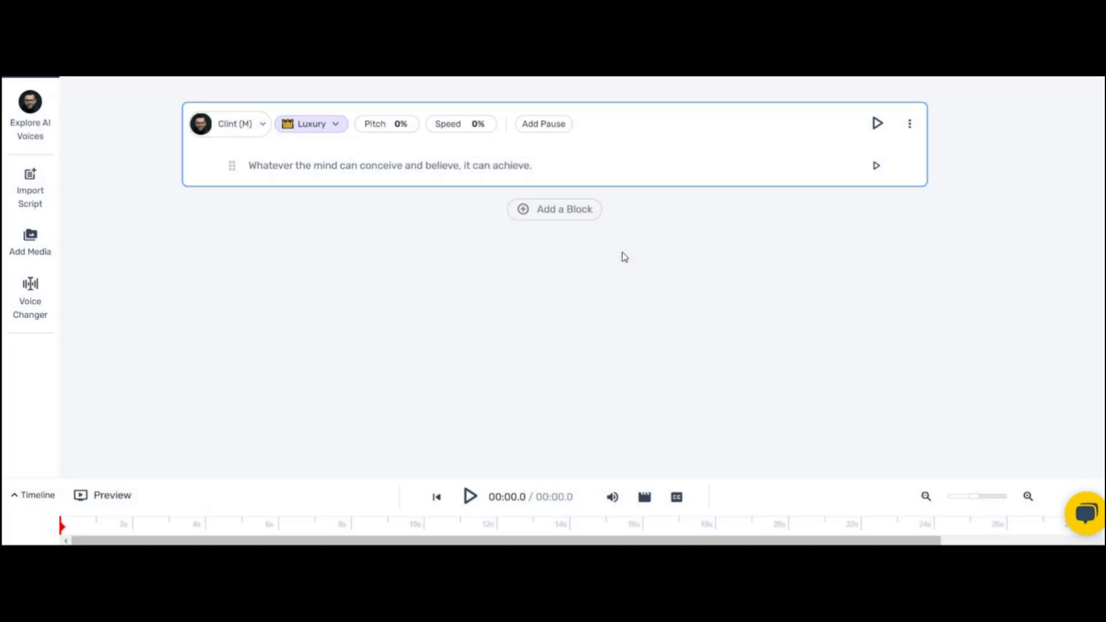
# Try the Inspirational style on the quote, then return to Luxury and regenerate the audio
pyautogui.click(318, 125)
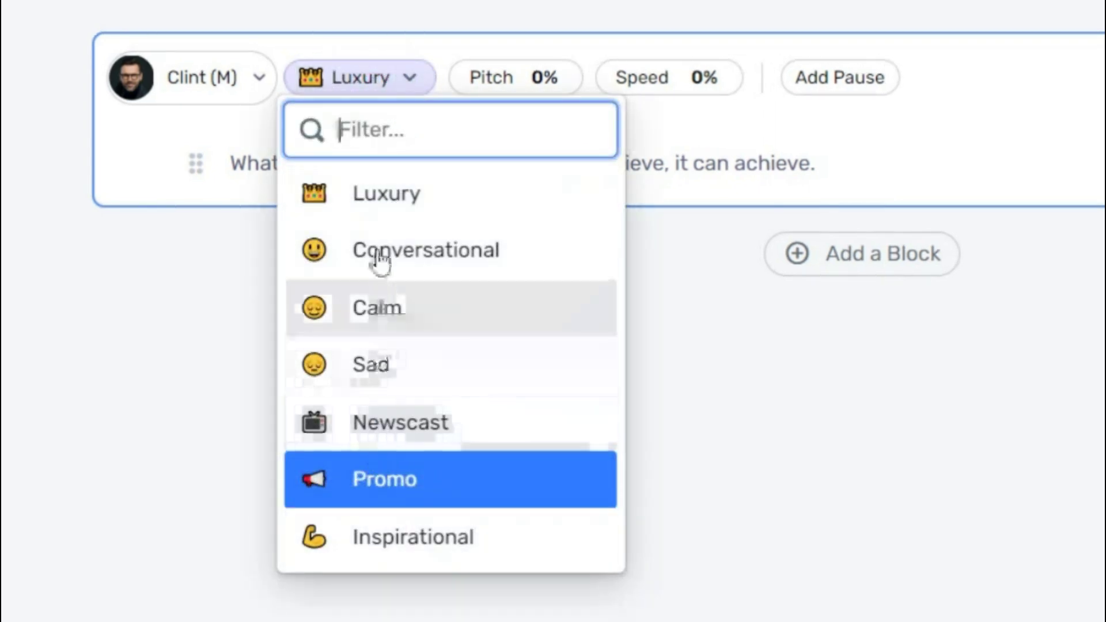
pyautogui.click(372, 547)
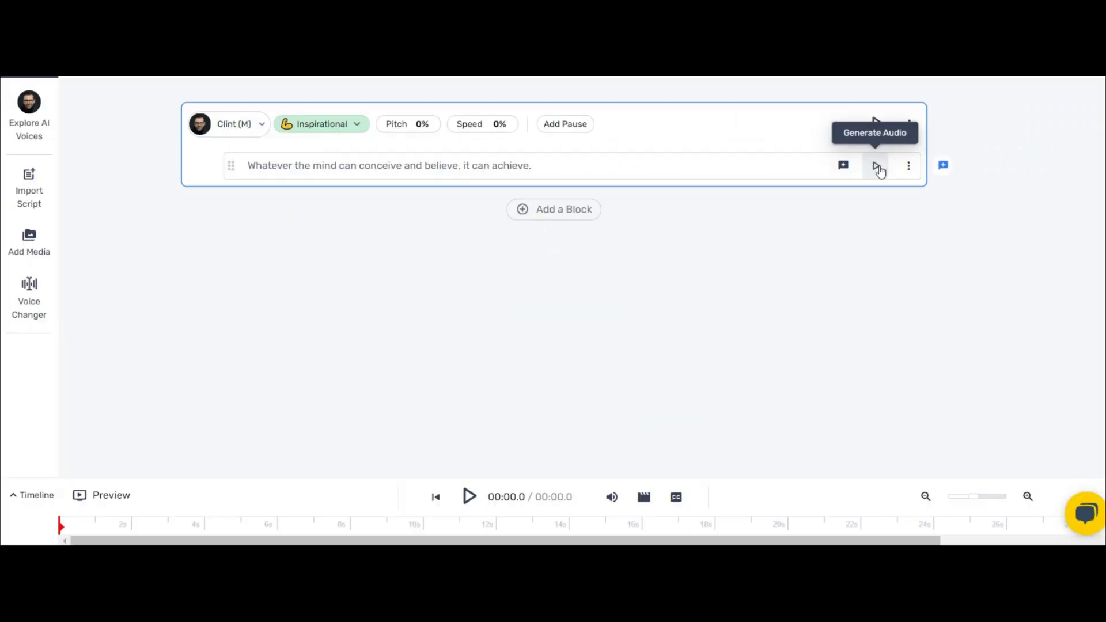
pyautogui.click(878, 167)
pyautogui.click(878, 167)
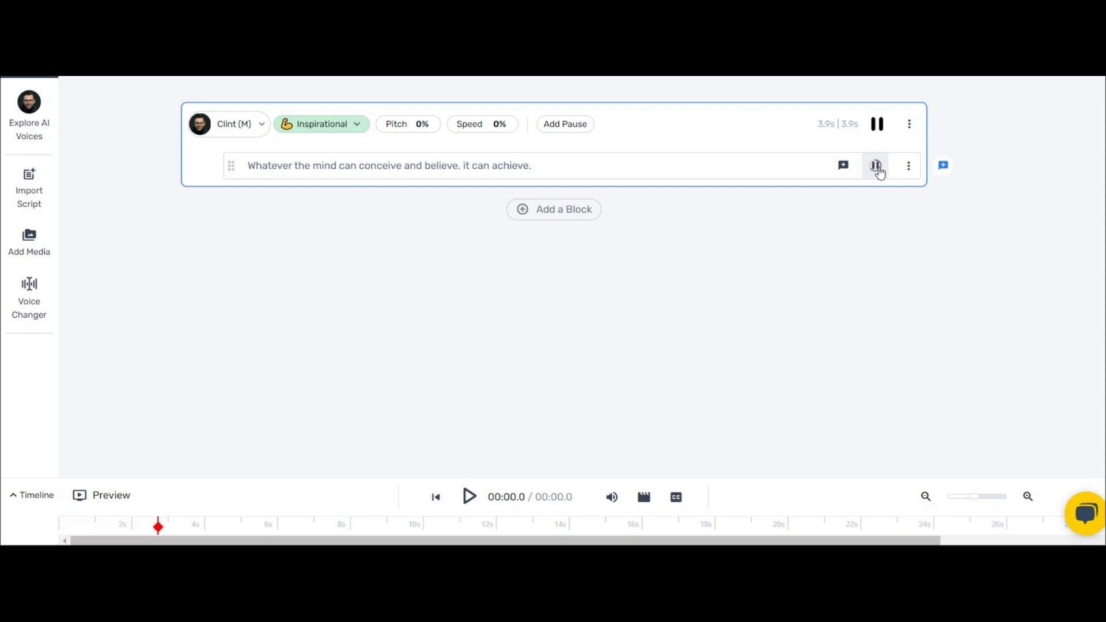
pyautogui.click(341, 123)
pyautogui.click(320, 184)
pyautogui.click(874, 167)
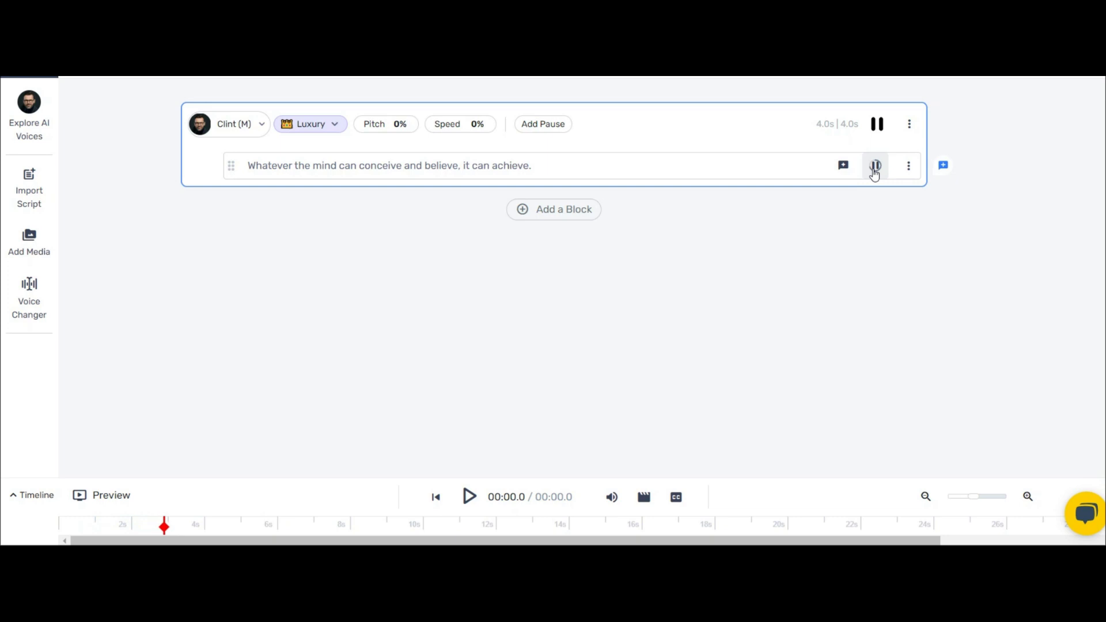
# Set the quote's pitch and speed to -5% each and regenerate the audio
pyautogui.click(400, 124)
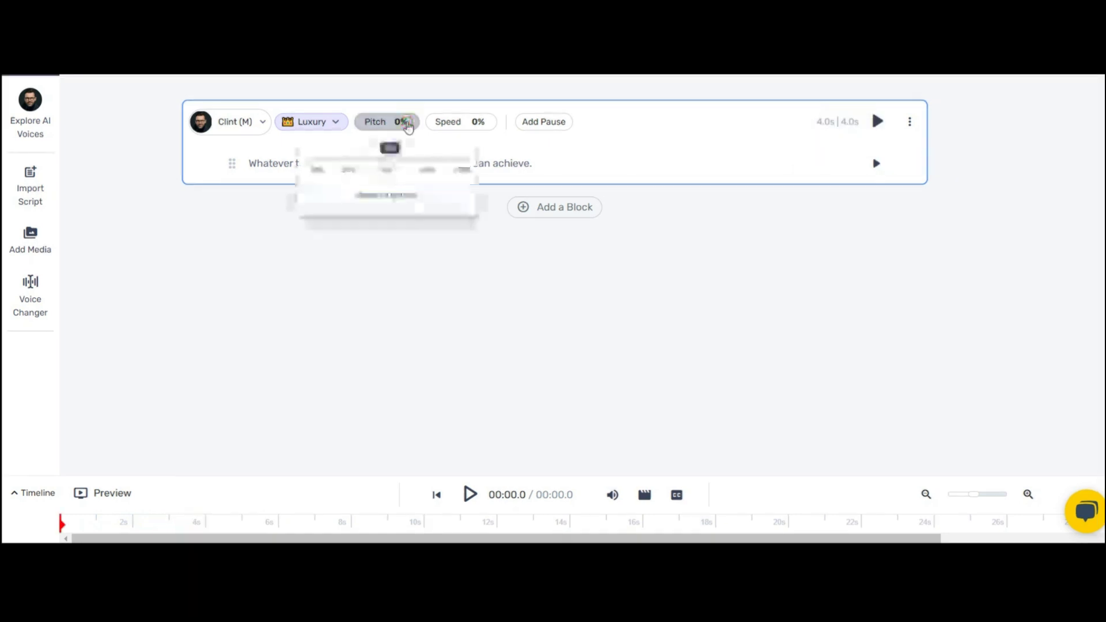
pyautogui.moveTo(382, 167); pyautogui.dragTo(378, 171)
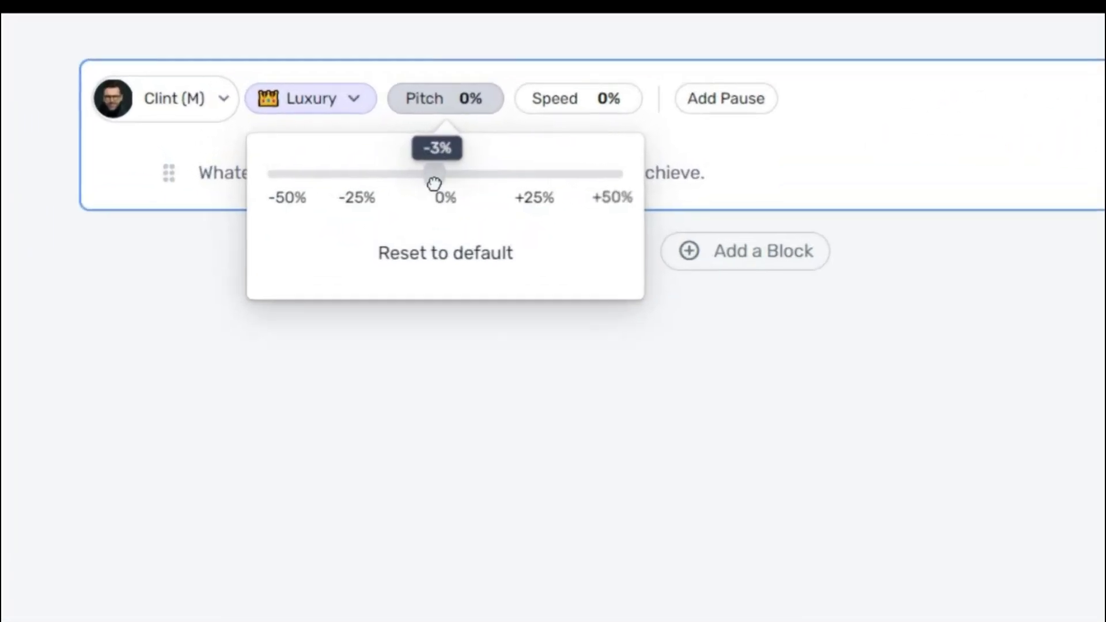
pyautogui.click(664, 77)
pyautogui.moveTo(694, 183); pyautogui.dragTo(670, 183)
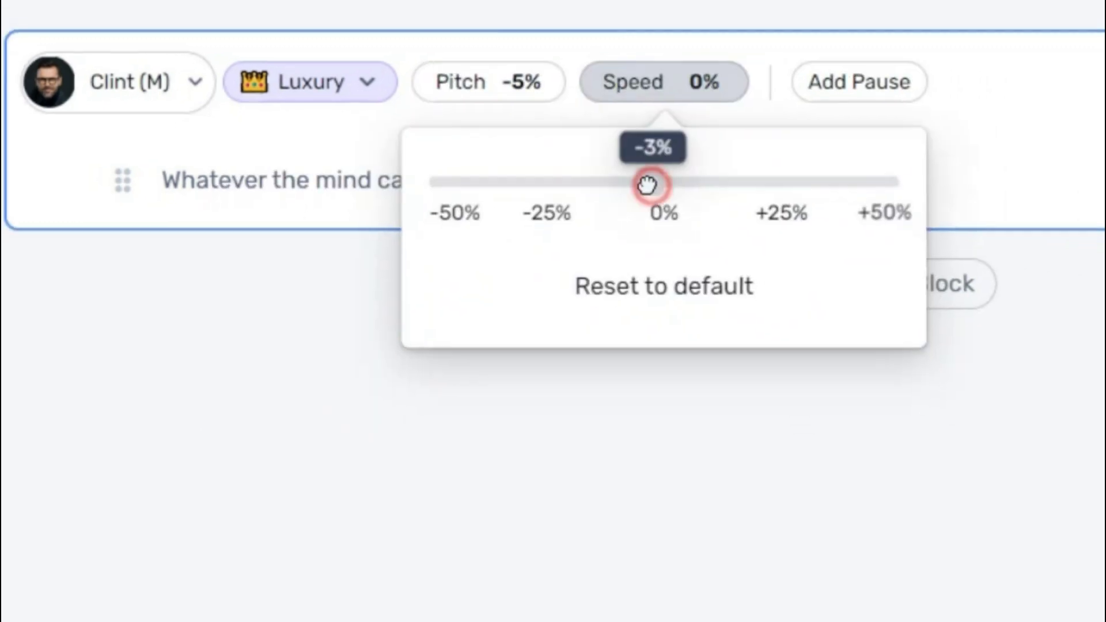
pyautogui.moveTo(530, 180); pyautogui.dragTo(532, 179)
pyautogui.click(877, 167)
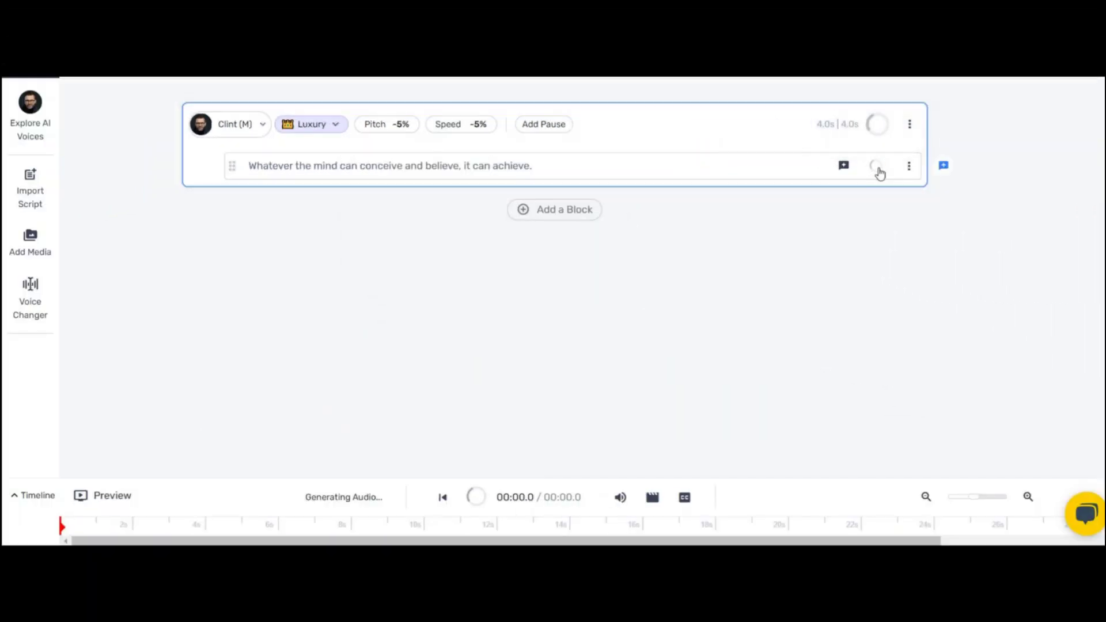
pyautogui.click(877, 167)
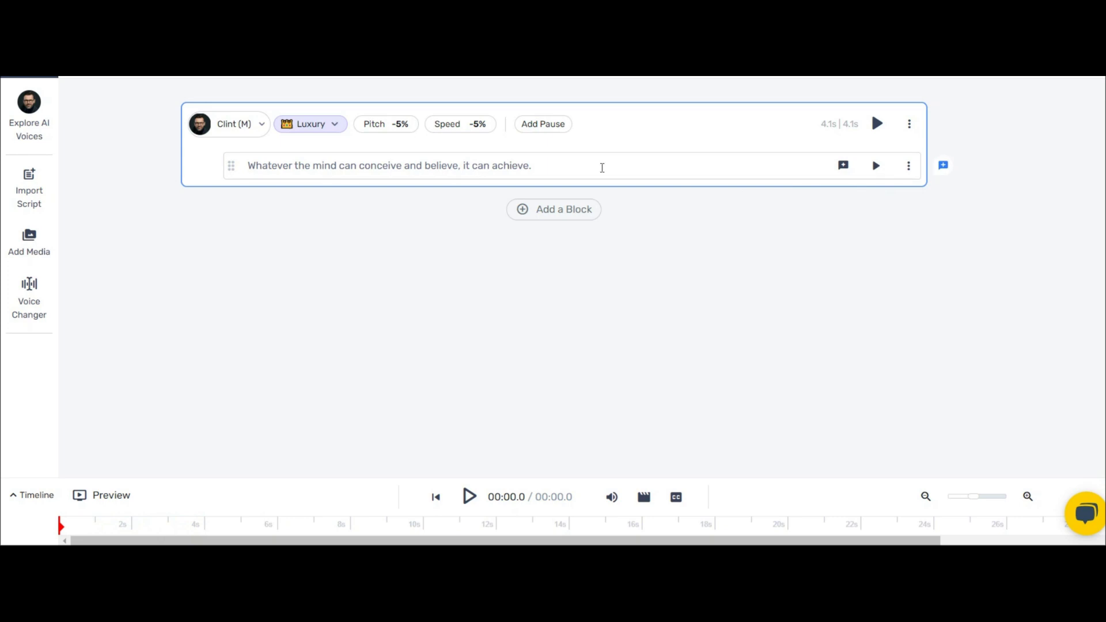
pyautogui.click(842, 166)
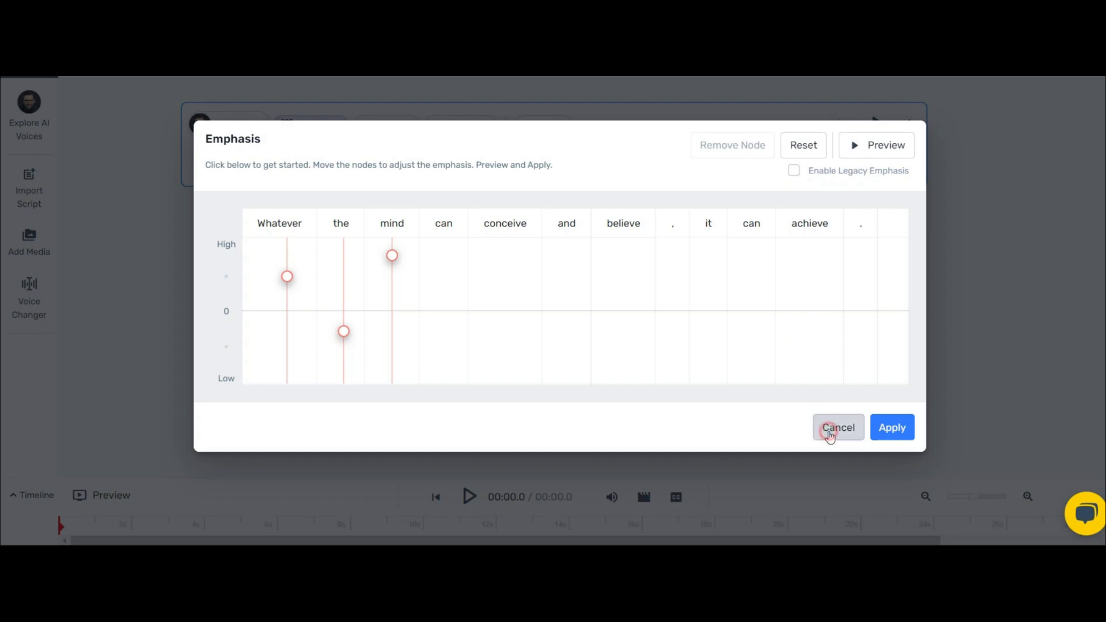
# Dismiss the emphasis editor, build the full voiceover preview and start a new line
pyautogui.click(829, 433)
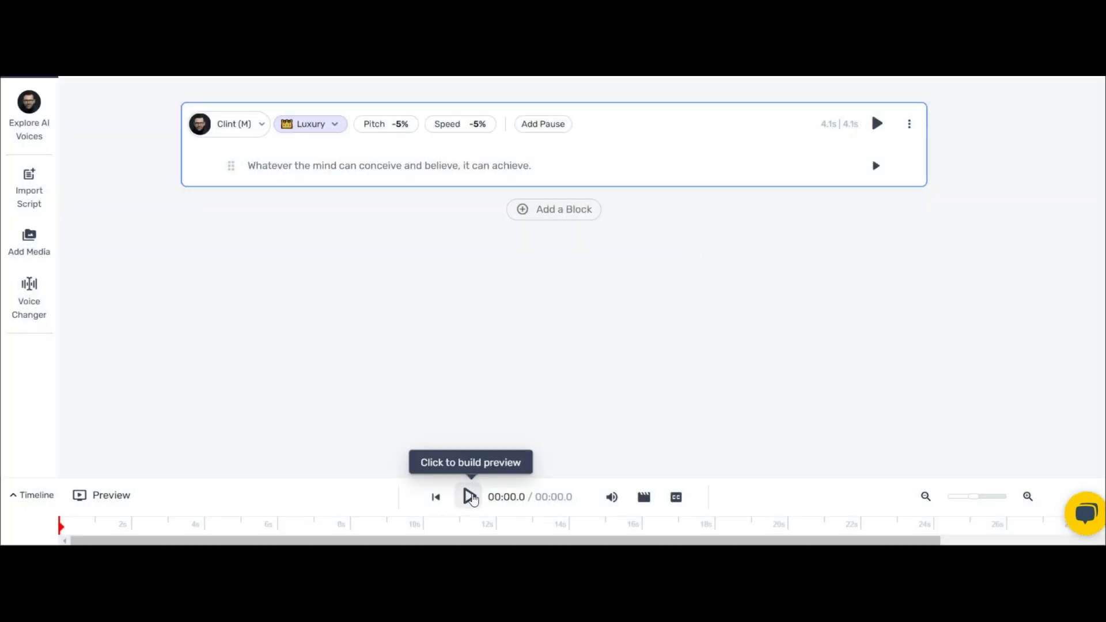
pyautogui.click(469, 496)
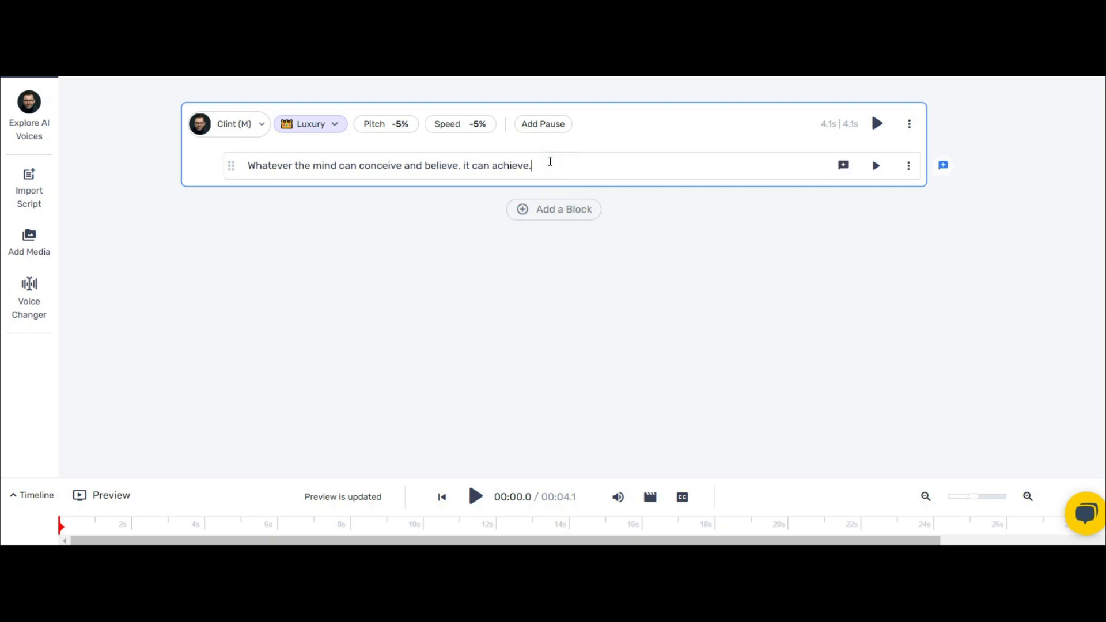
pyautogui.press('Return')
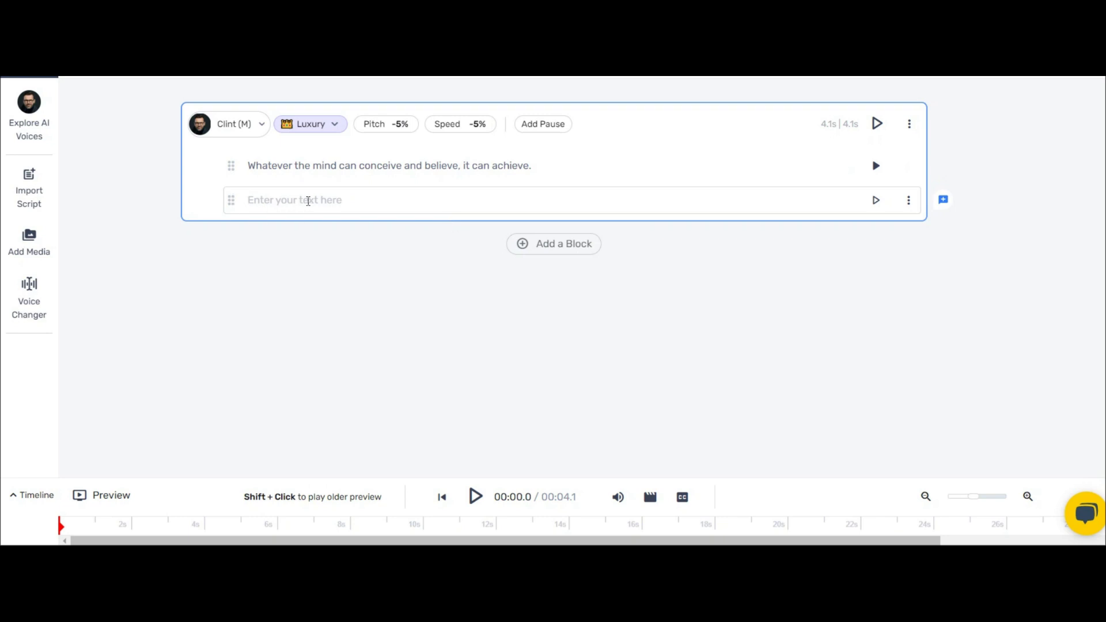
# Add a second voice block using Natalie (F) and upload the 5.mp3 voiceover file
pyautogui.click(538, 248)
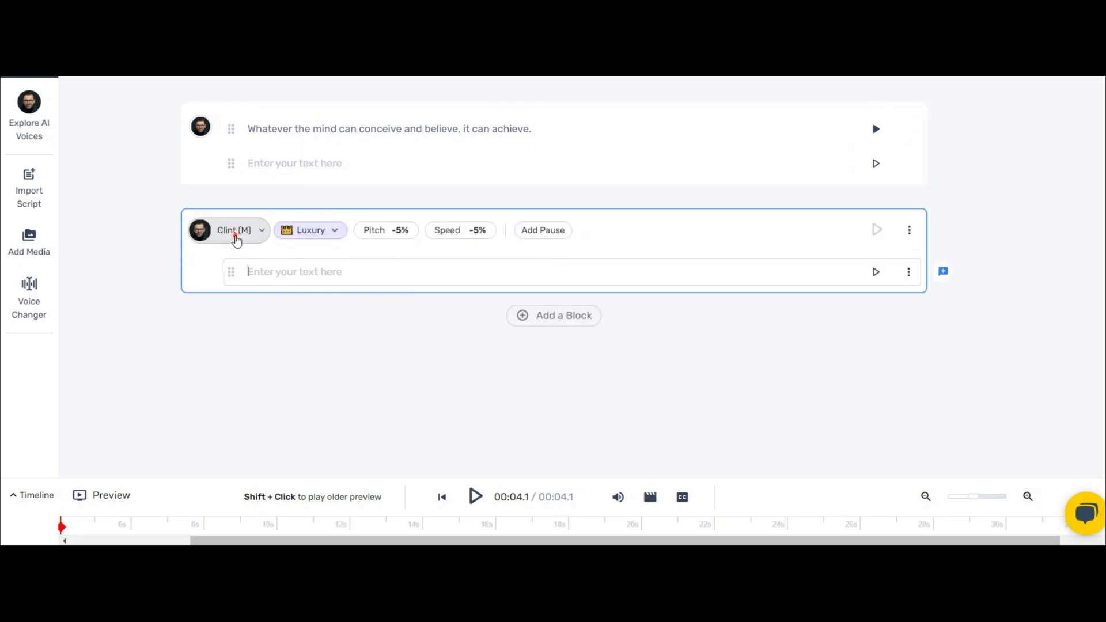
pyautogui.click(236, 241)
pyautogui.click(317, 249)
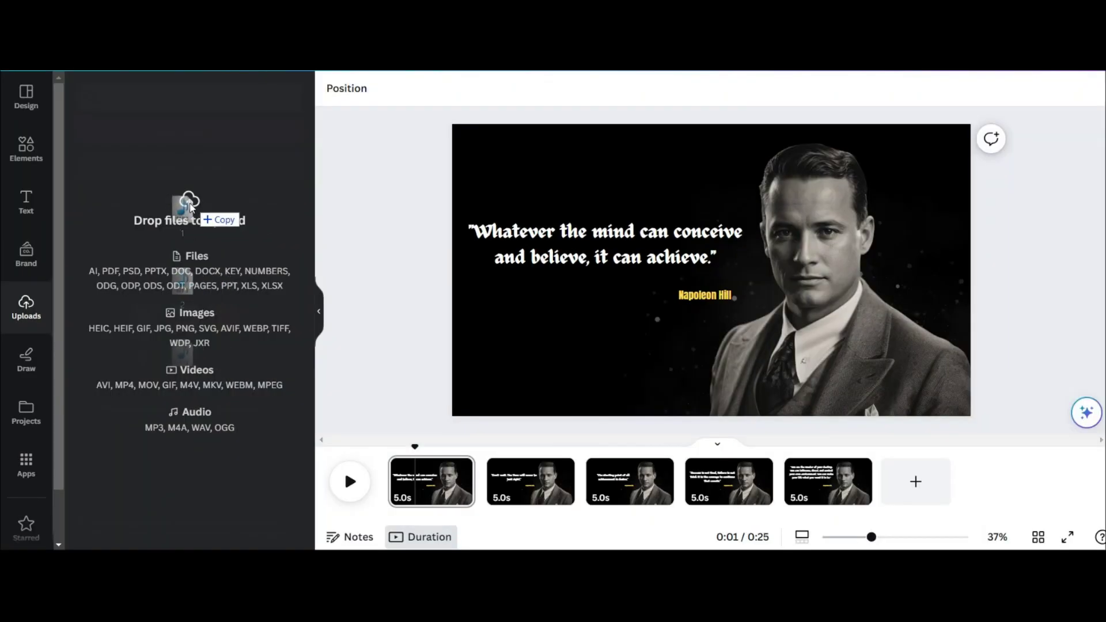
pyautogui.moveTo(183, 207); pyautogui.dragTo(196, 212)
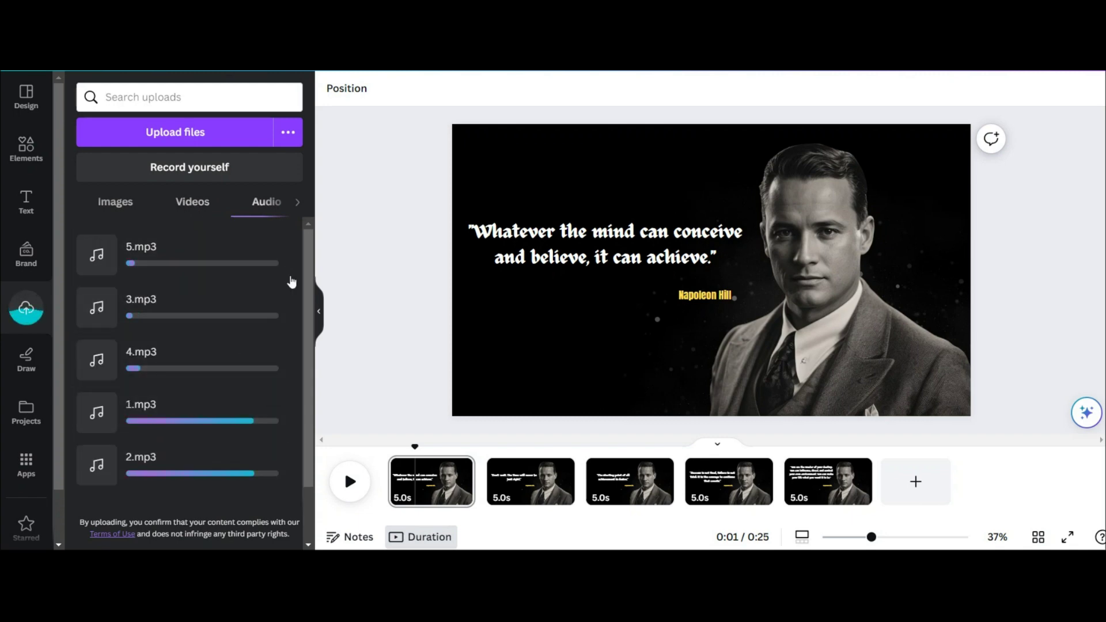
# Place 1.mp3–4.mp3 under pages 1–4, shortening page 2 to 4.6s and page 4 to 7.2s
pyautogui.scroll(-1, 357, 317)
pyautogui.scroll(-1, 357, 317)
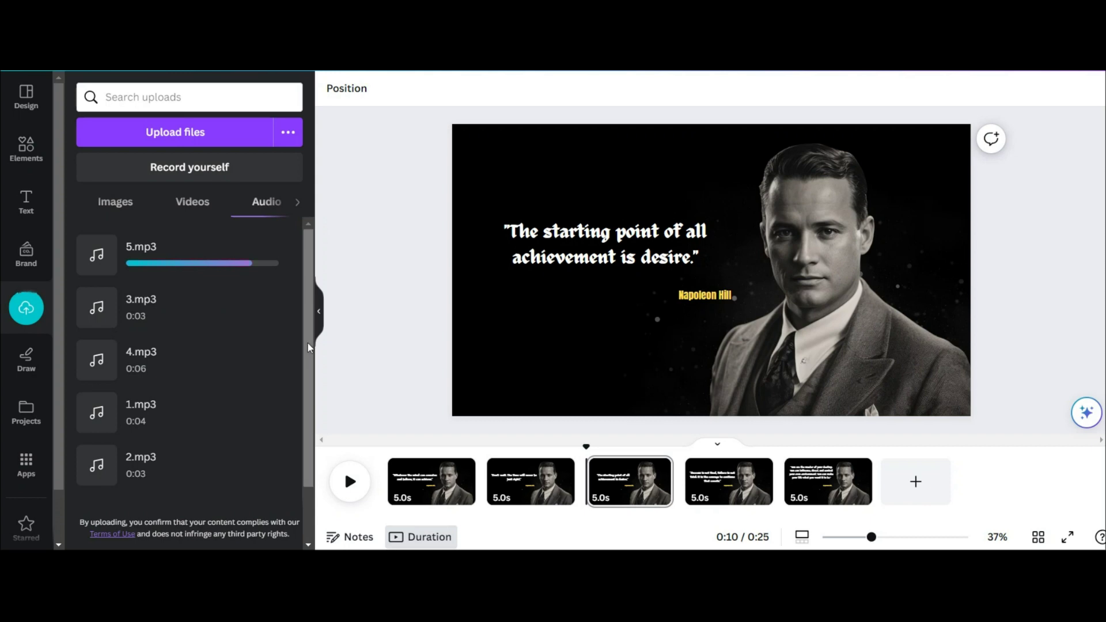
pyautogui.moveTo(163, 406); pyautogui.dragTo(407, 455)
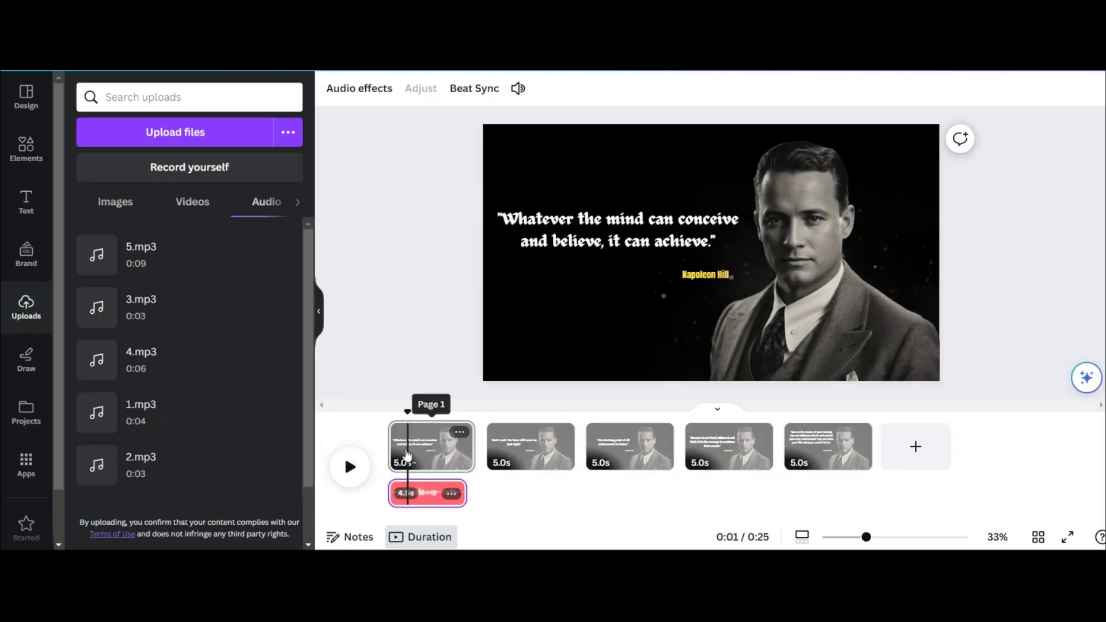
pyautogui.moveTo(141, 429)
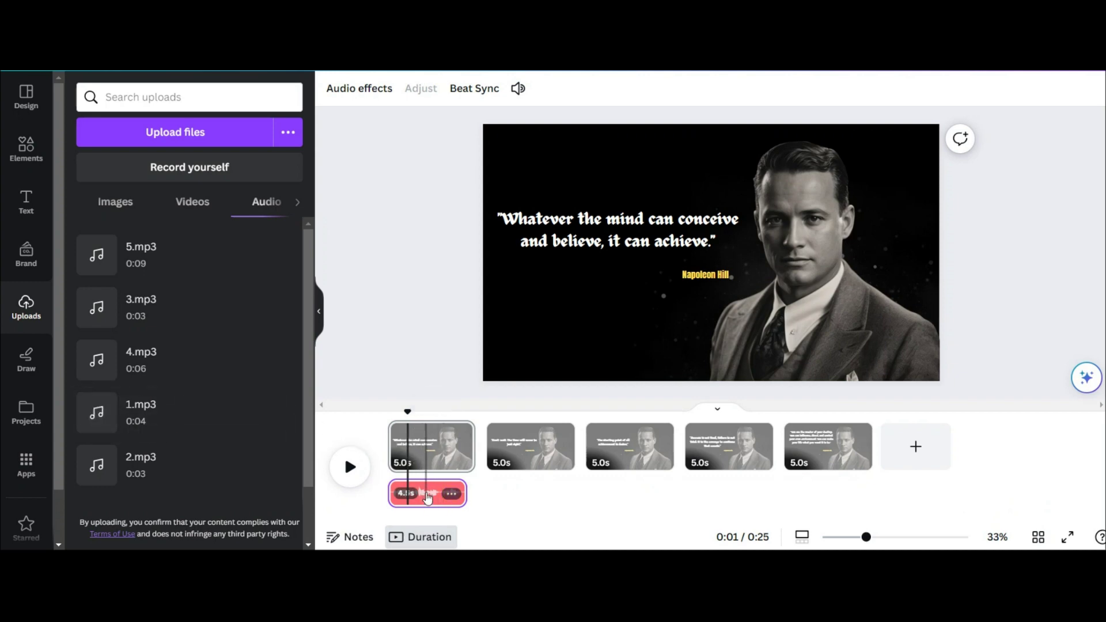
pyautogui.moveTo(429, 497); pyautogui.dragTo(437, 499)
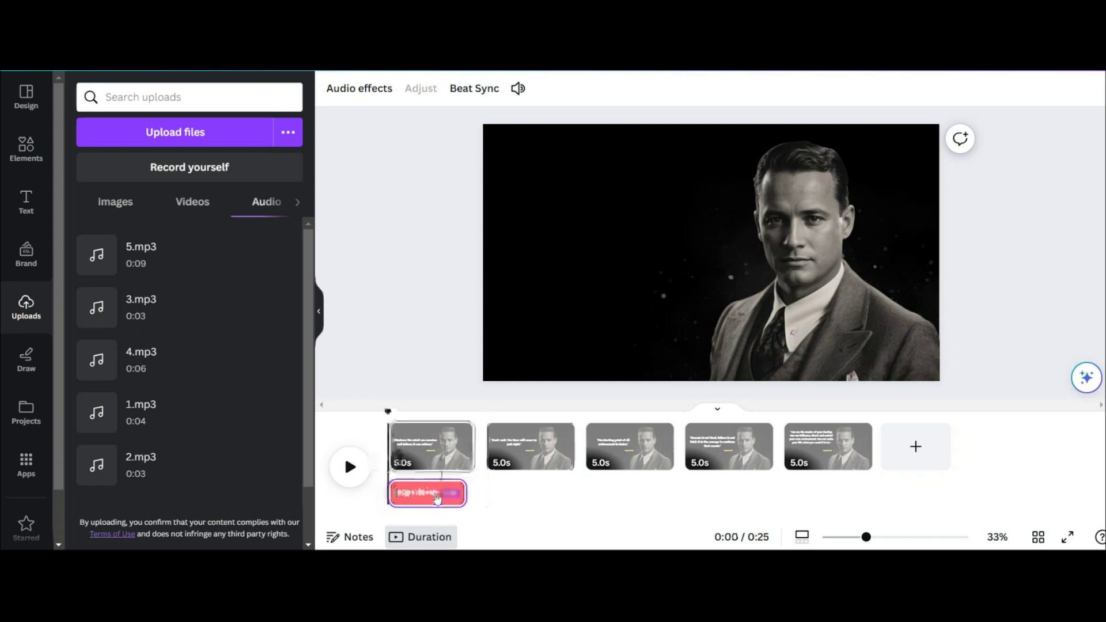
pyautogui.moveTo(141, 466); pyautogui.dragTo(548, 492)
pyautogui.moveTo(576, 444); pyautogui.dragTo(582, 445)
pyautogui.moveTo(141, 307); pyautogui.dragTo(628, 492)
pyautogui.click(704, 451)
pyautogui.moveTo(141, 361); pyautogui.dragTo(795, 499)
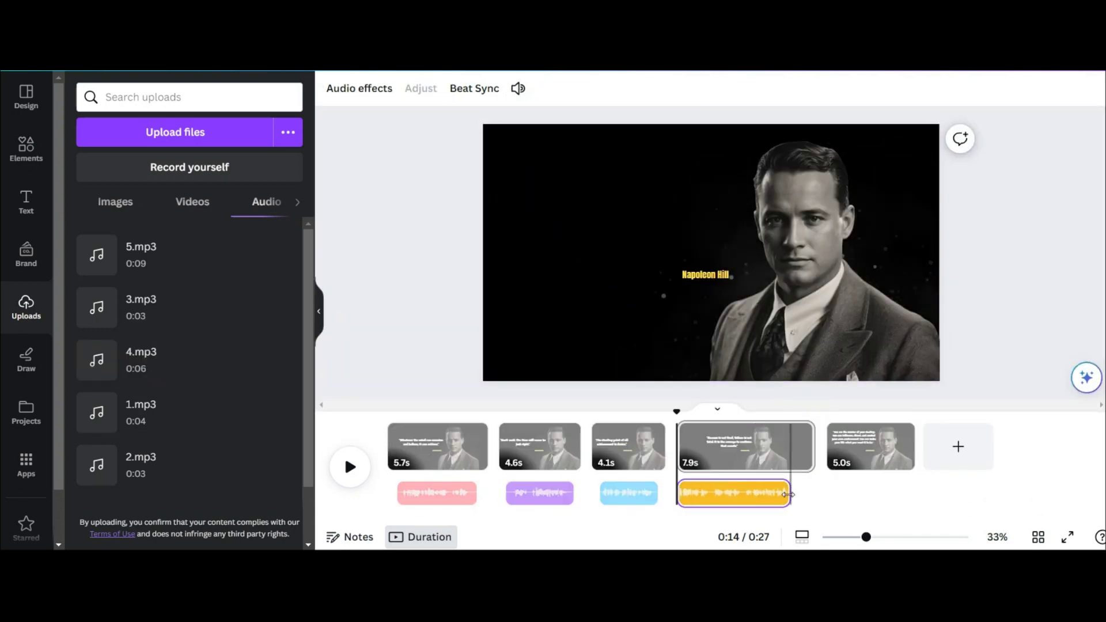
pyautogui.moveTo(812, 446); pyautogui.dragTo(803, 446)
# Place 5.mp3 under page 5 and fit page 5's length to end with the clip
pyautogui.moveTo(141, 253); pyautogui.dragTo(1010, 491)
pyautogui.moveTo(940, 448); pyautogui.dragTo(1017, 448)
pyautogui.moveTo(935, 497); pyautogui.dragTo(976, 494)
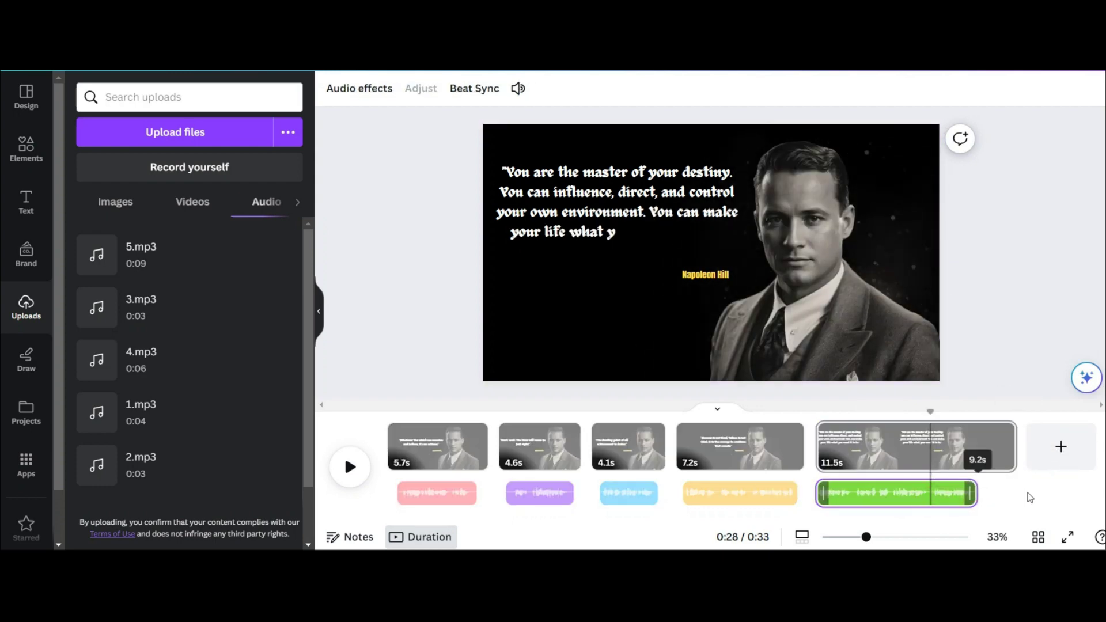
pyautogui.moveTo(1009, 459); pyautogui.dragTo(1004, 459)
pyautogui.moveTo(867, 493); pyautogui.dragTo(875, 486)
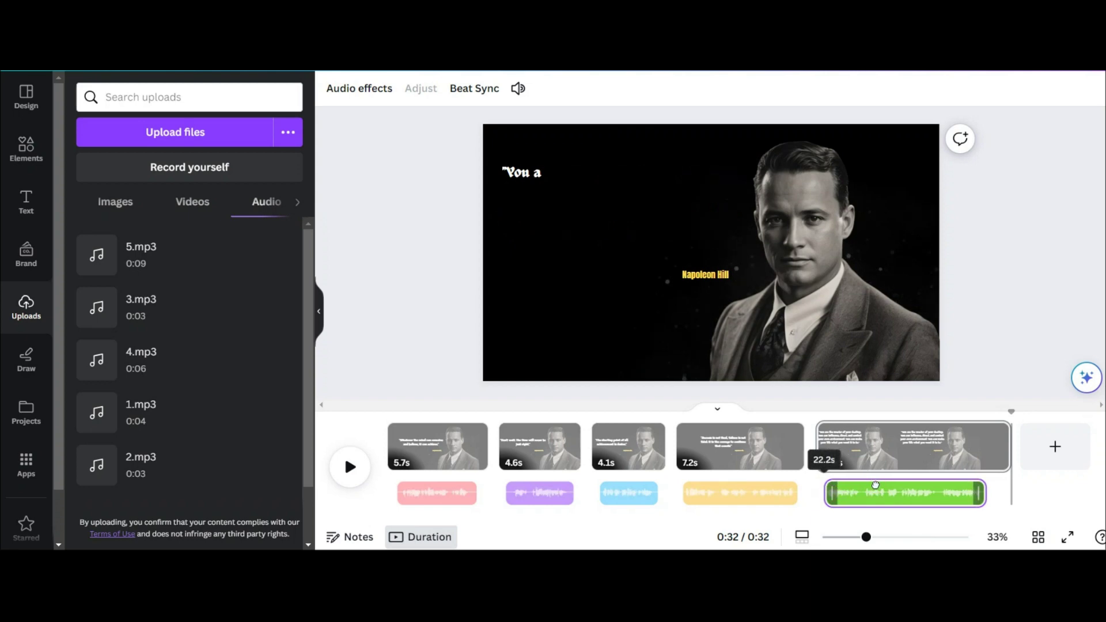
pyautogui.moveTo(1000, 459); pyautogui.dragTo(987, 454)
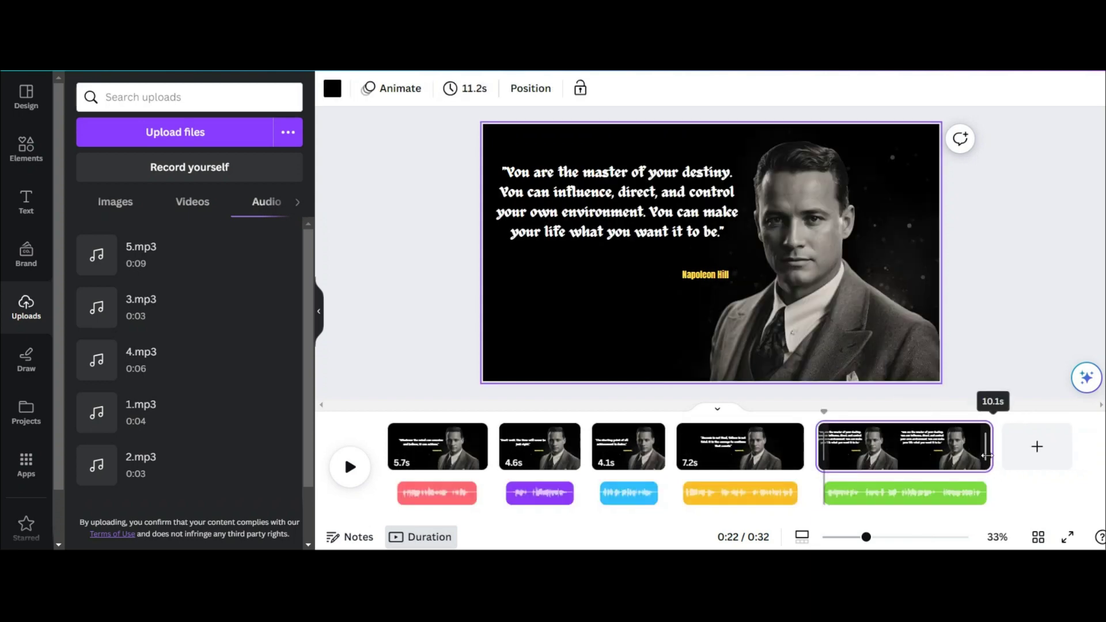
pyautogui.click(407, 386)
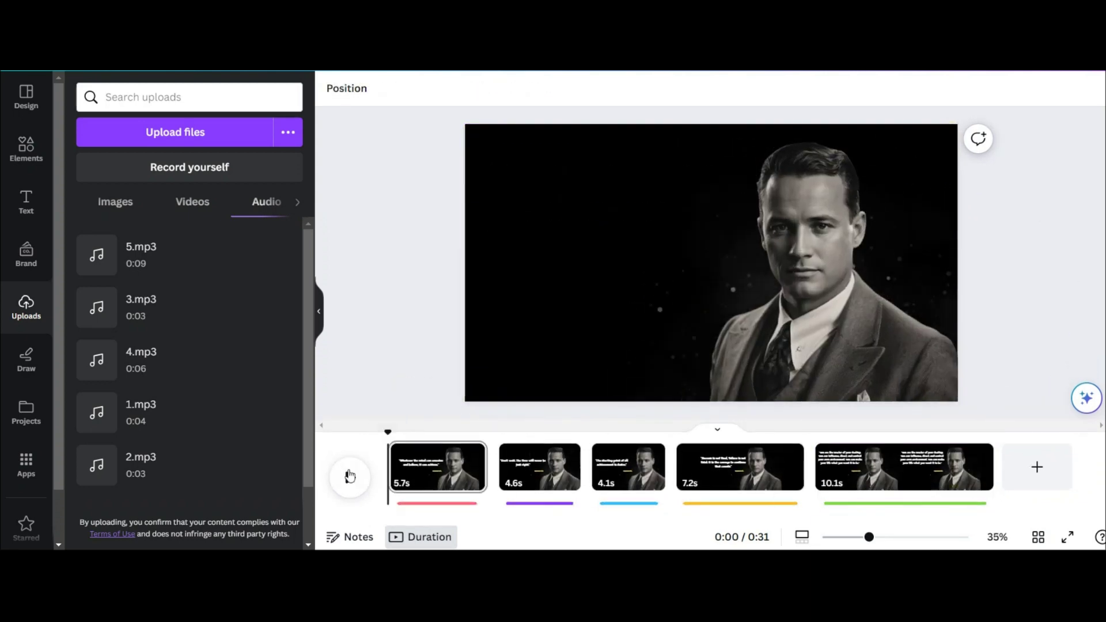
# Play the video through to check the voiceover timing
pyautogui.click(350, 475)
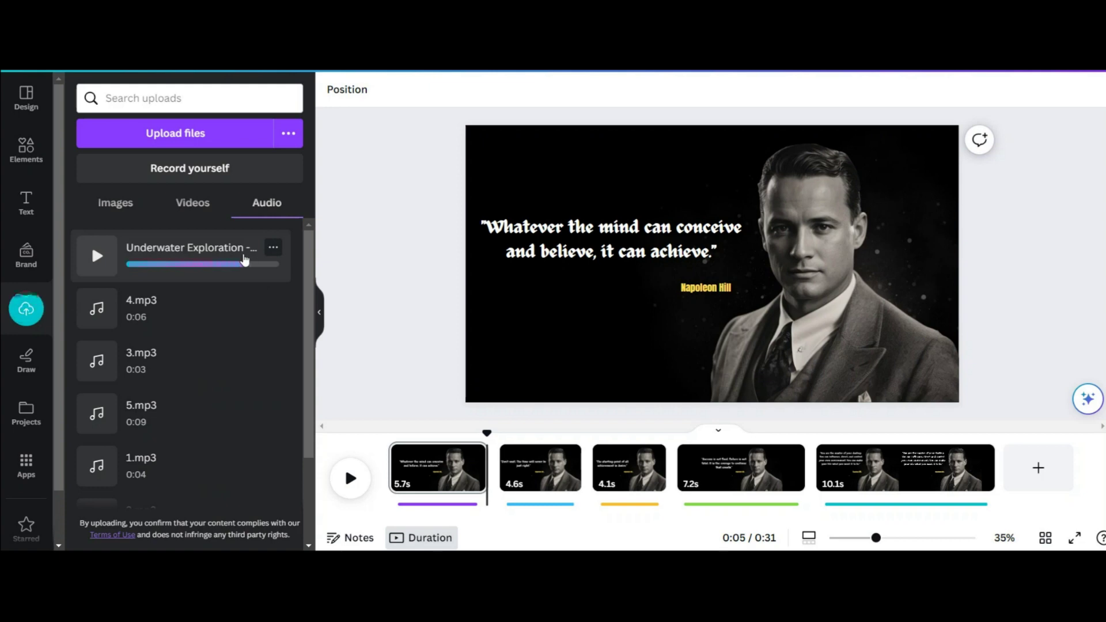
# Add the Underwater Exploration music under the whole video and lower its volume to 39
pyautogui.click(244, 260)
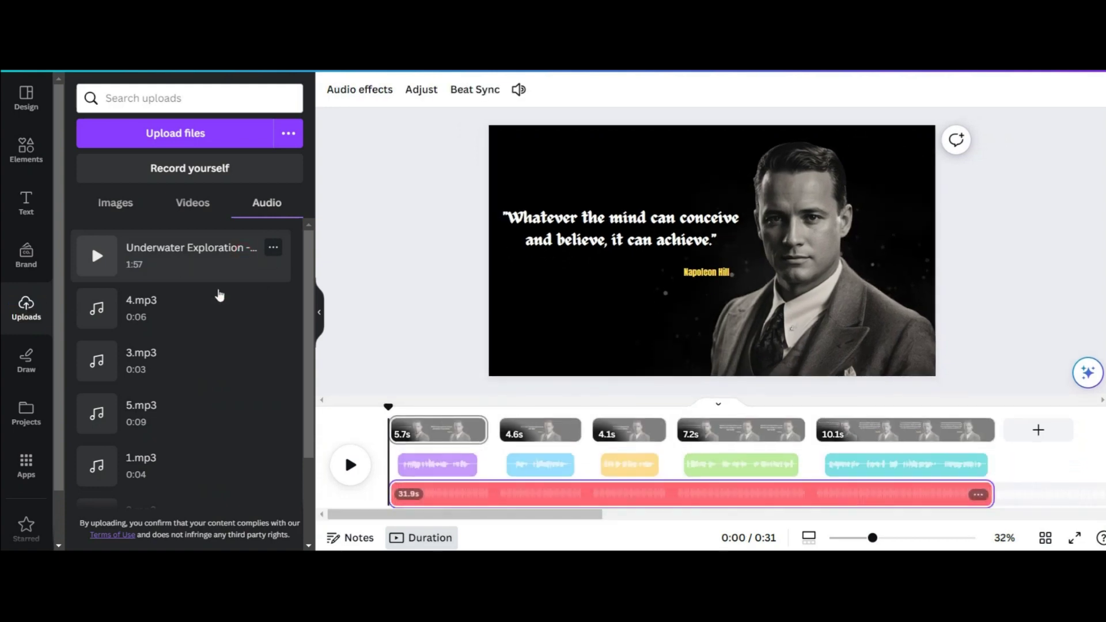
pyautogui.moveTo(394, 493); pyautogui.dragTo(353, 501)
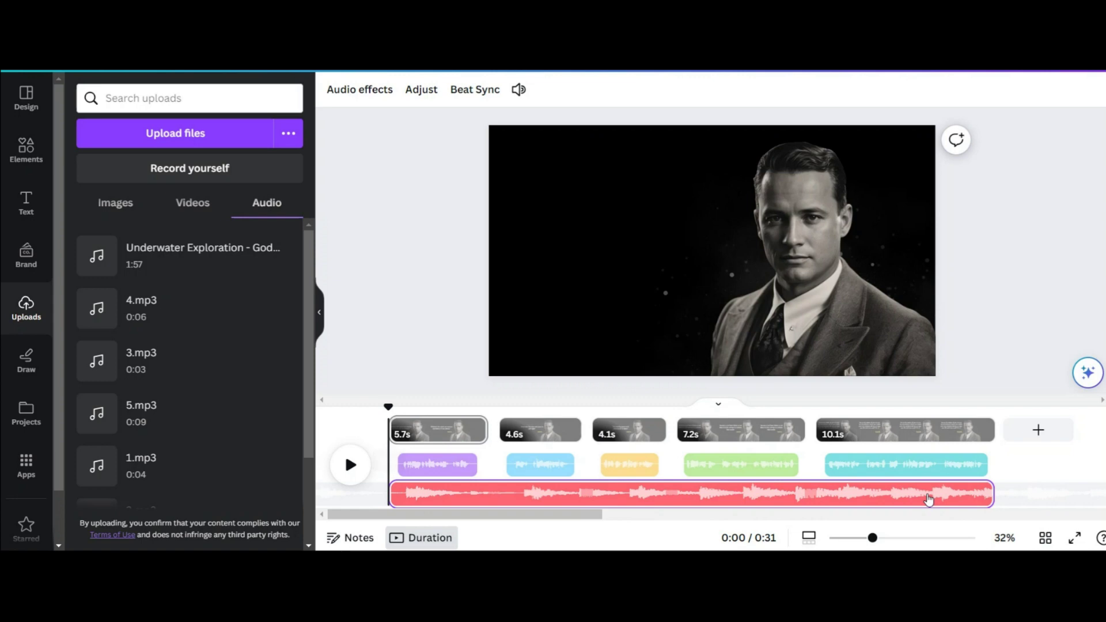
pyautogui.click(980, 495)
pyautogui.click(979, 434)
pyautogui.moveTo(609, 164); pyautogui.dragTo(540, 168)
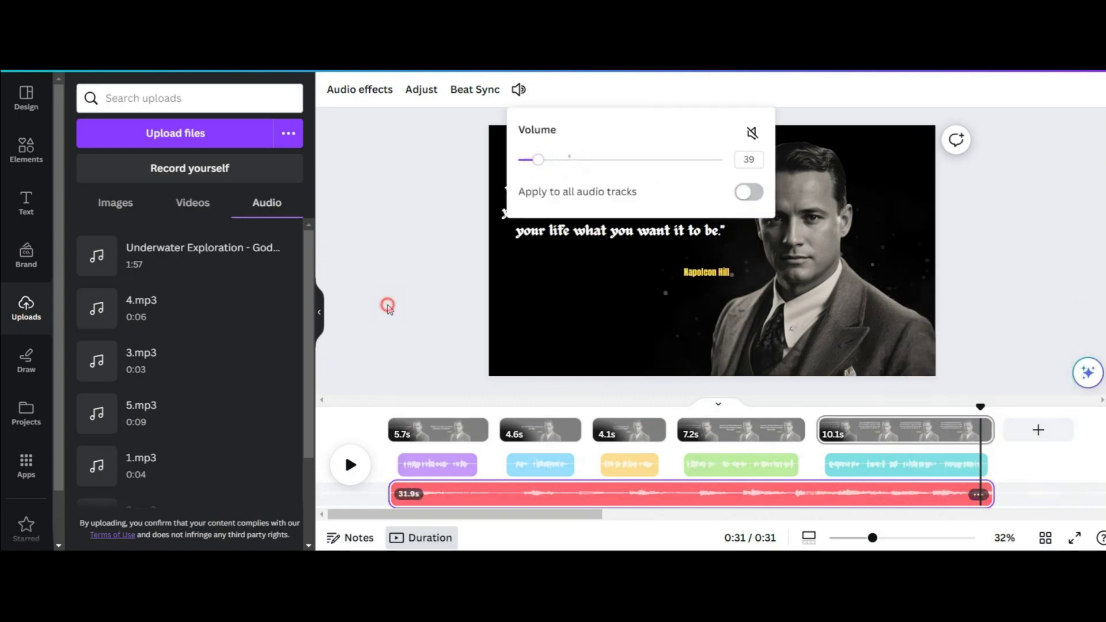
pyautogui.click(387, 305)
pyautogui.moveTo(979, 405); pyautogui.dragTo(388, 405)
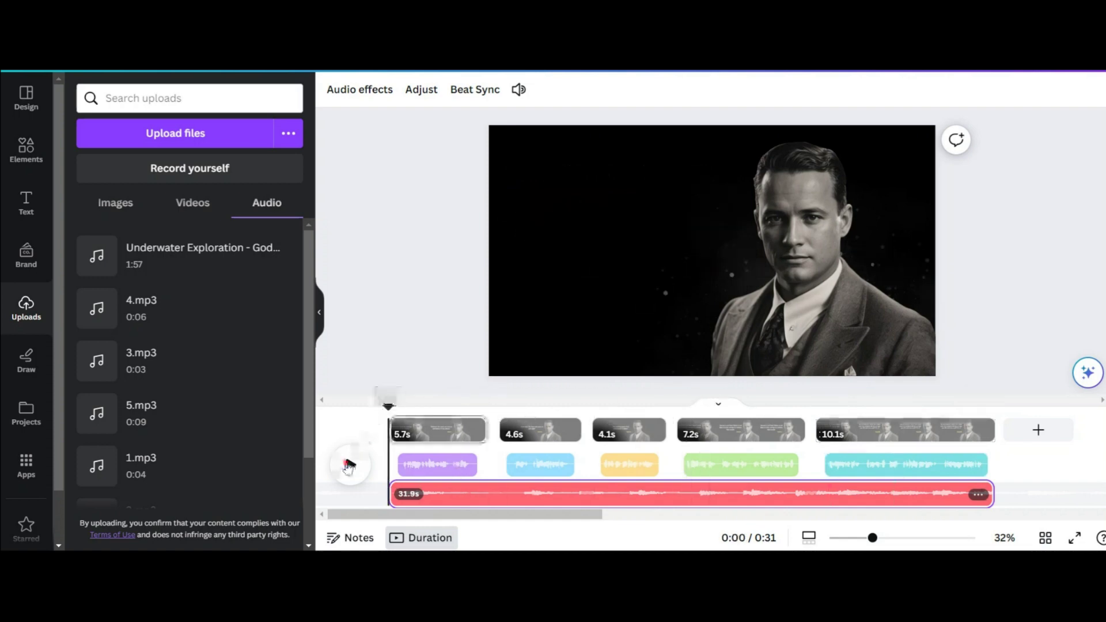